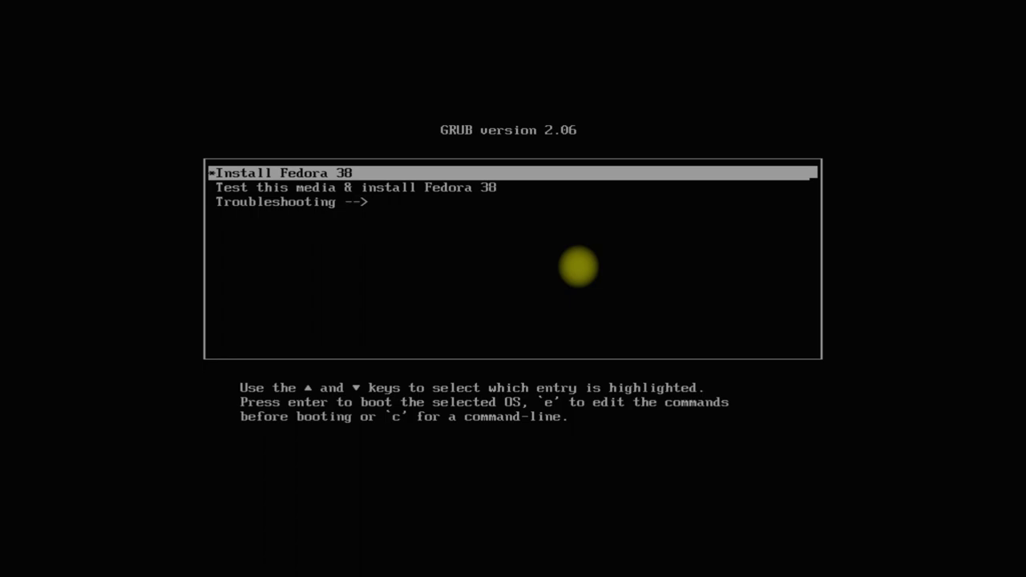
- Boot the Install Fedora 38 entry and reach the Welcome screen in English (United States)
{"action": "key", "text": "Return"}
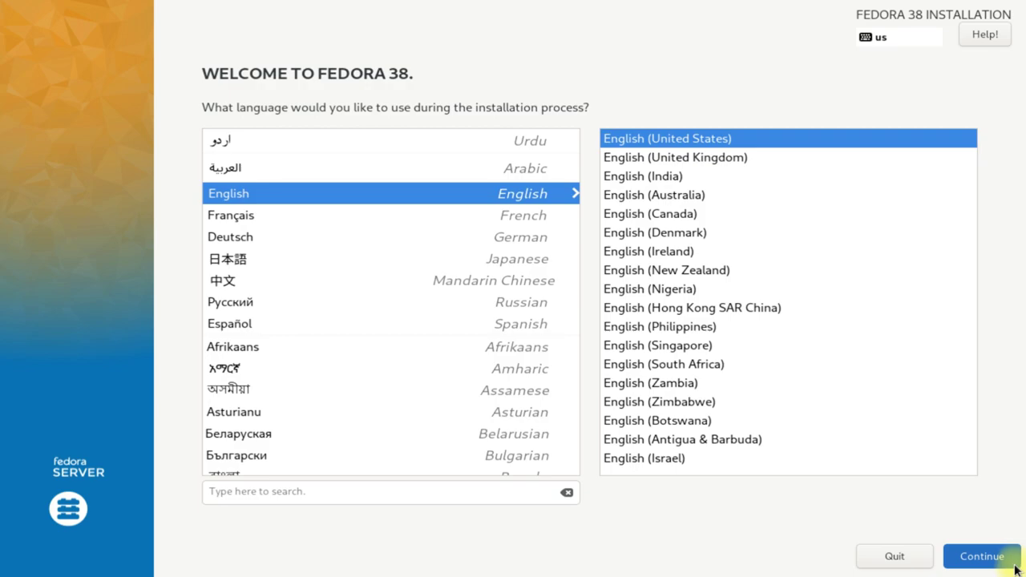
- Continue in English and select the 128 GiB sda disk with Custom storage configuration
{"action": "left_click", "coordinate": [1015, 569]}
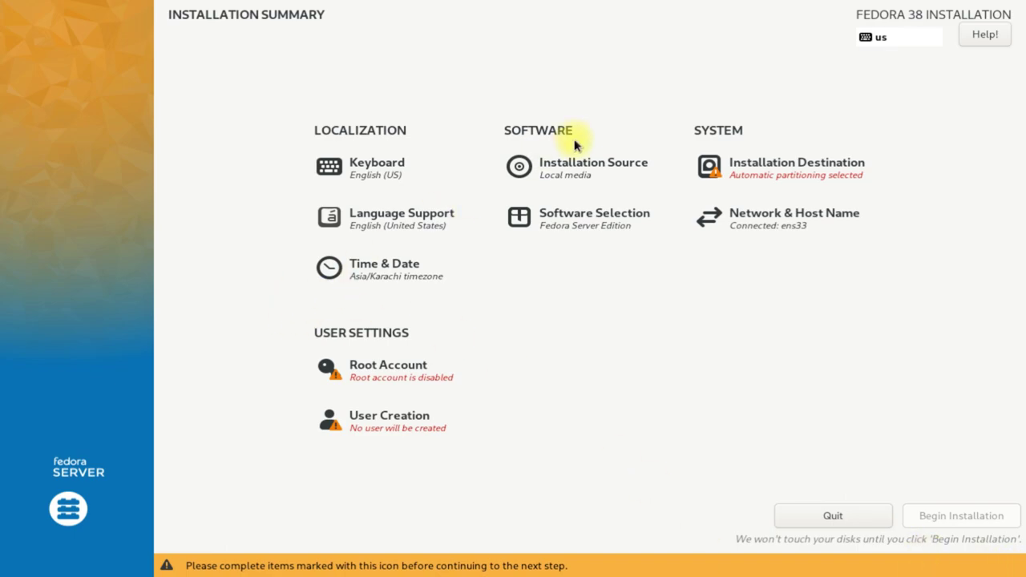
{"action": "left_click", "coordinate": [719, 161]}
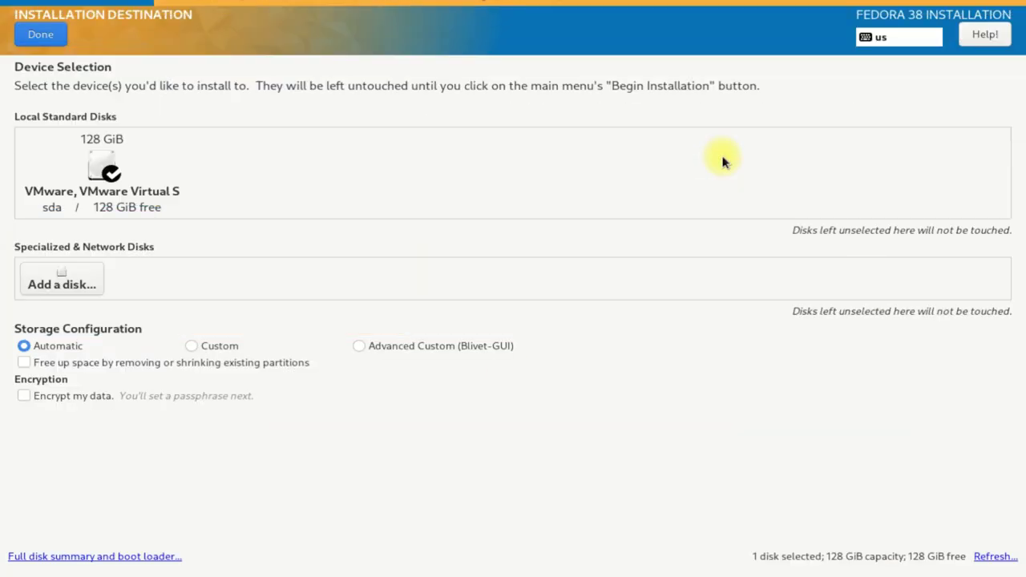
{"action": "left_click", "coordinate": [140, 173]}
{"action": "left_click", "coordinate": [84, 130]}
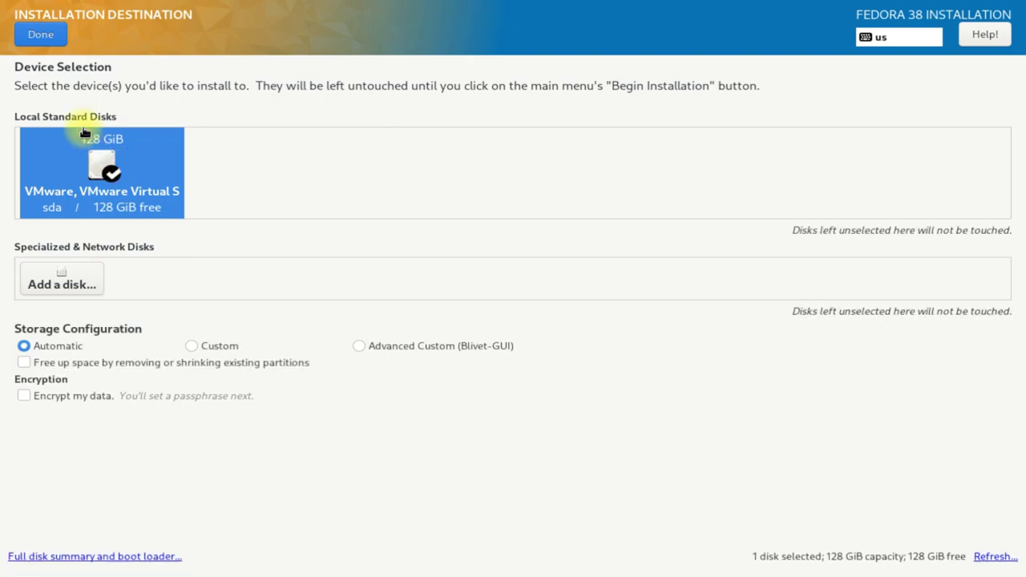
{"action": "left_click", "coordinate": [220, 346]}
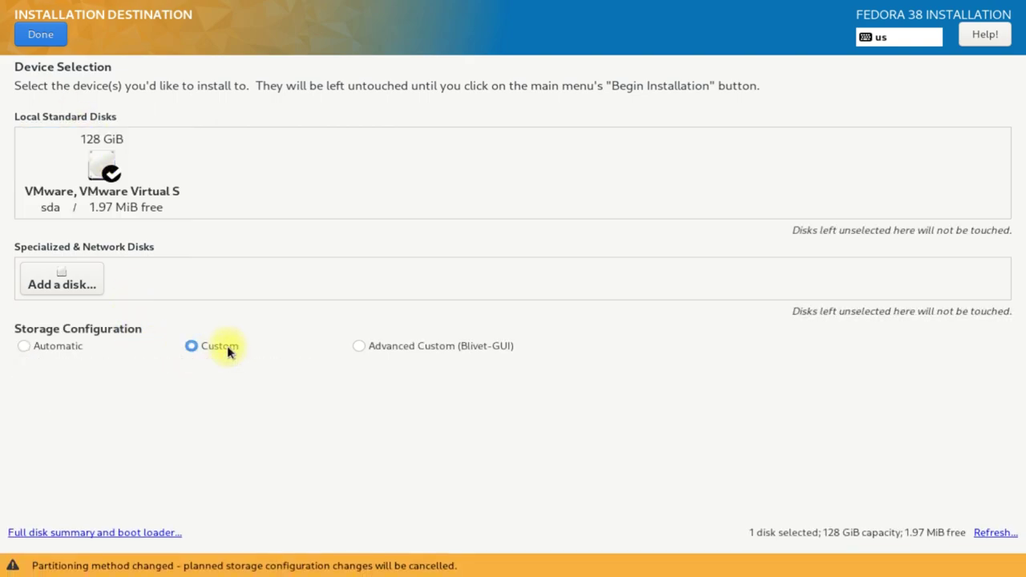
- Add a 1024 MiB /boot/efi mount point in Manual Partitioning
{"action": "left_click", "coordinate": [34, 33]}
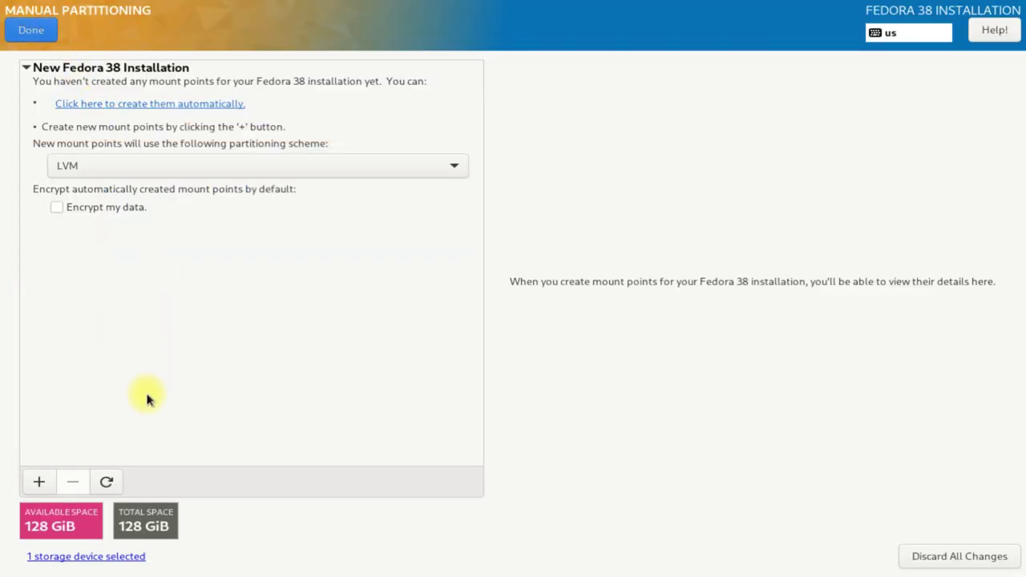
{"action": "left_click", "coordinate": [41, 481]}
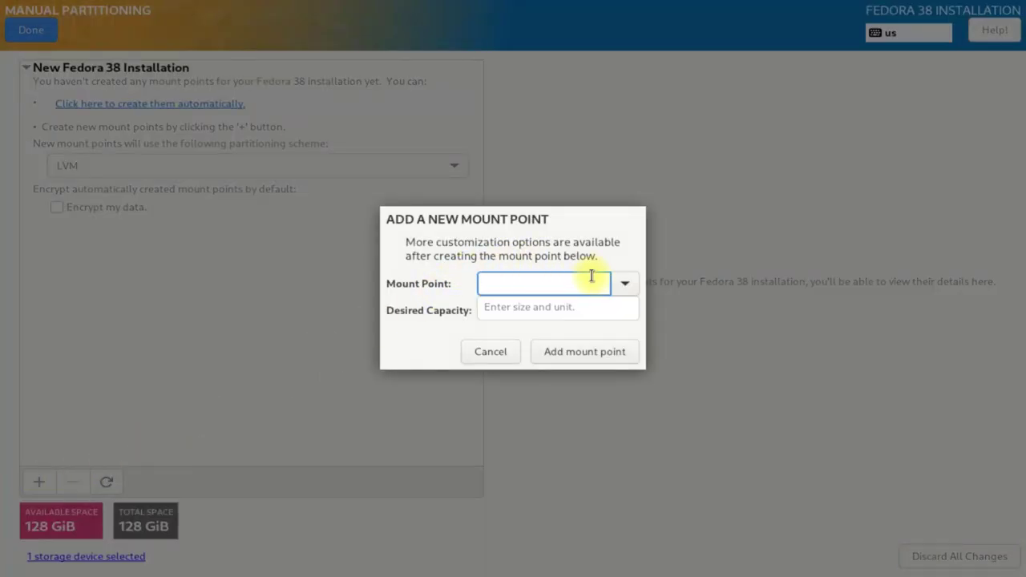
{"action": "left_click", "coordinate": [624, 284]}
{"action": "left_click", "coordinate": [515, 351]}
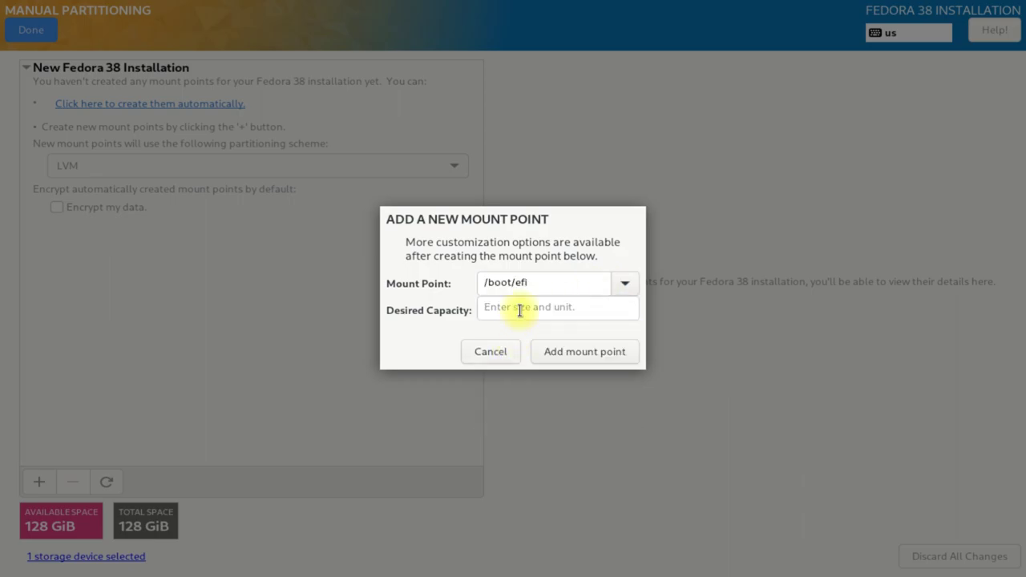
{"action": "left_click", "coordinate": [520, 310]}
{"action": "type", "text": "1024"}
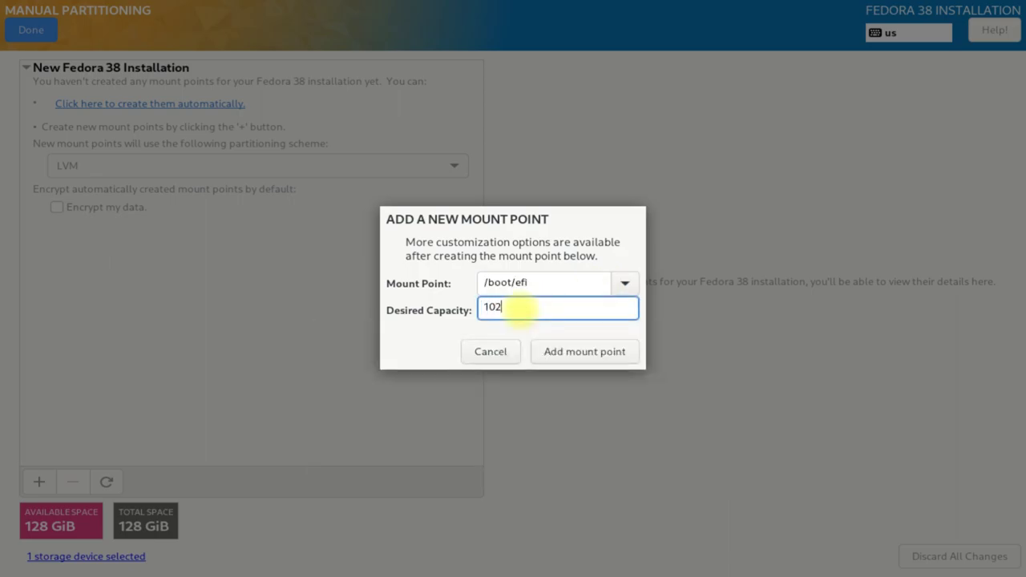
{"action": "left_click", "coordinate": [560, 355]}
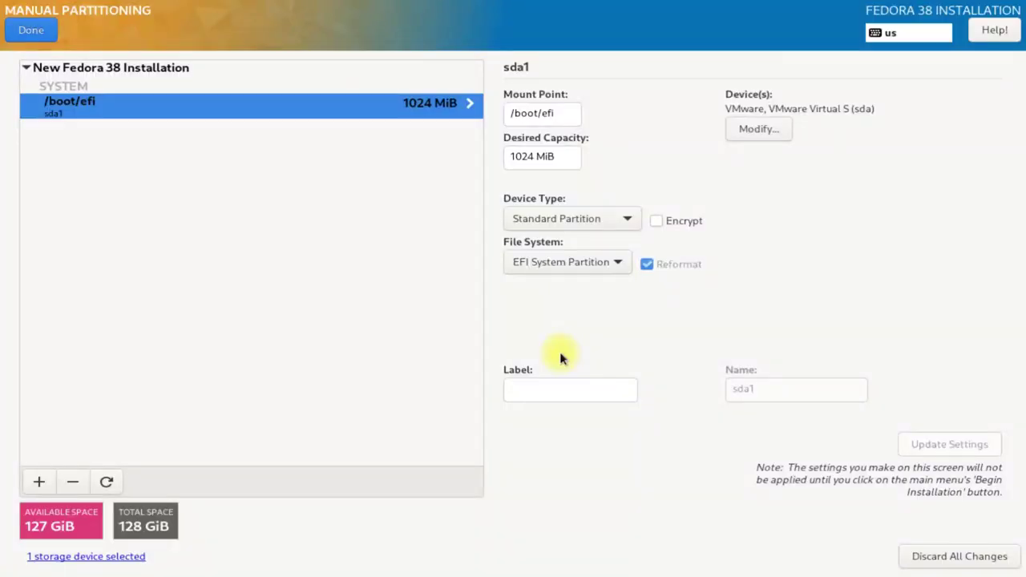
- Add the / root mount point using the remaining disk space
{"action": "left_click", "coordinate": [40, 481]}
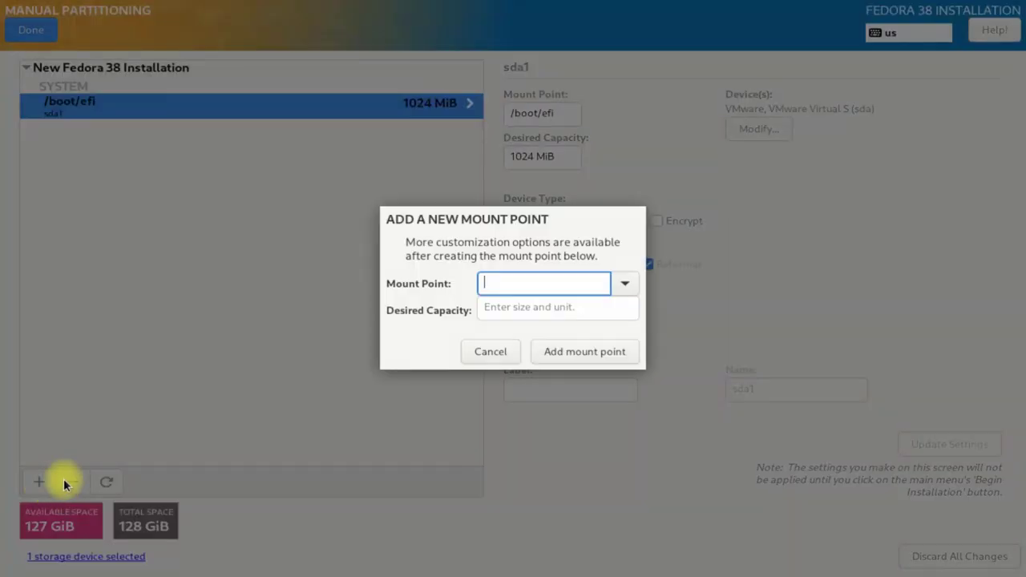
{"action": "left_click", "coordinate": [623, 288]}
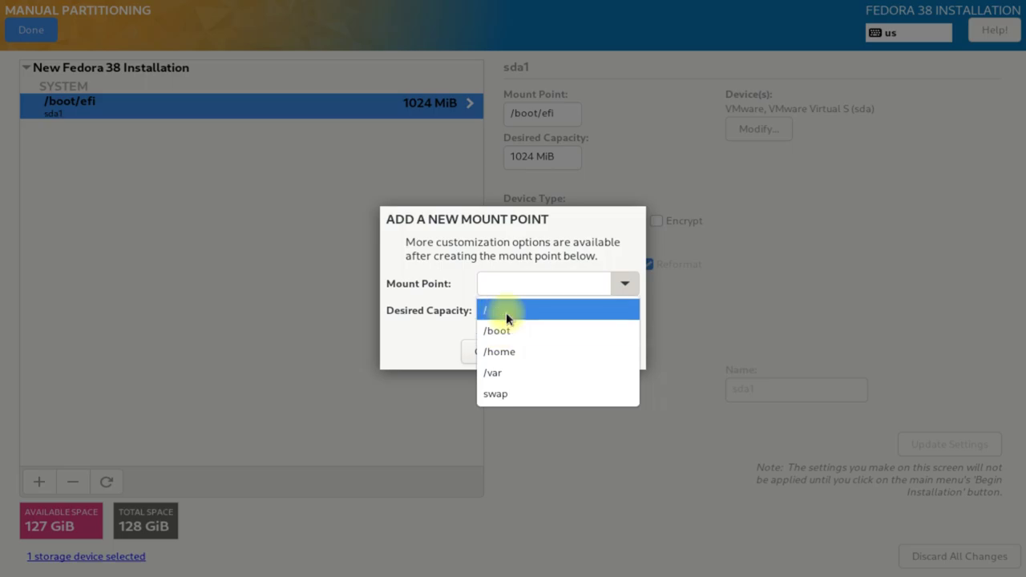
{"action": "left_click", "coordinate": [506, 311]}
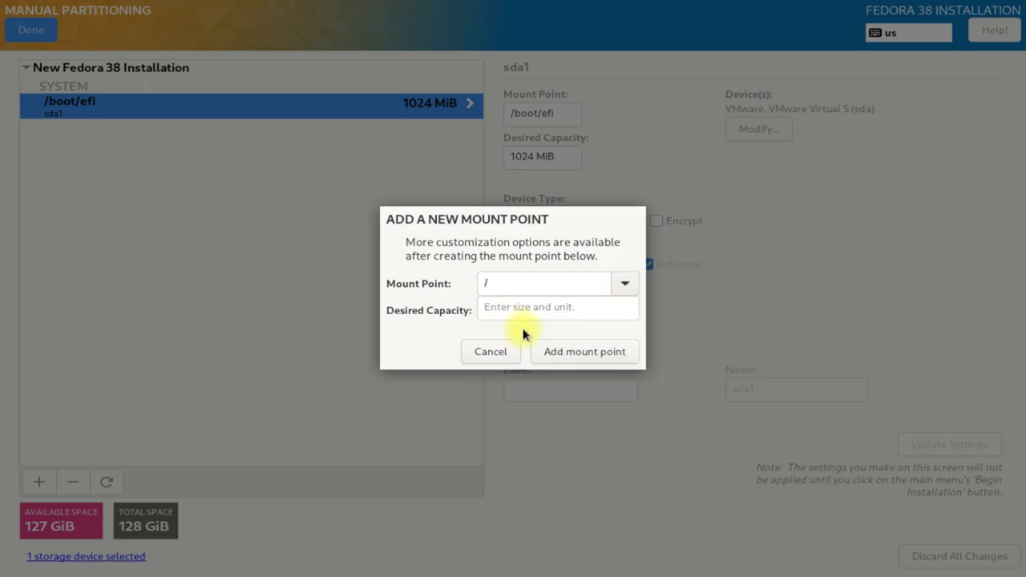
{"action": "left_click", "coordinate": [560, 350]}
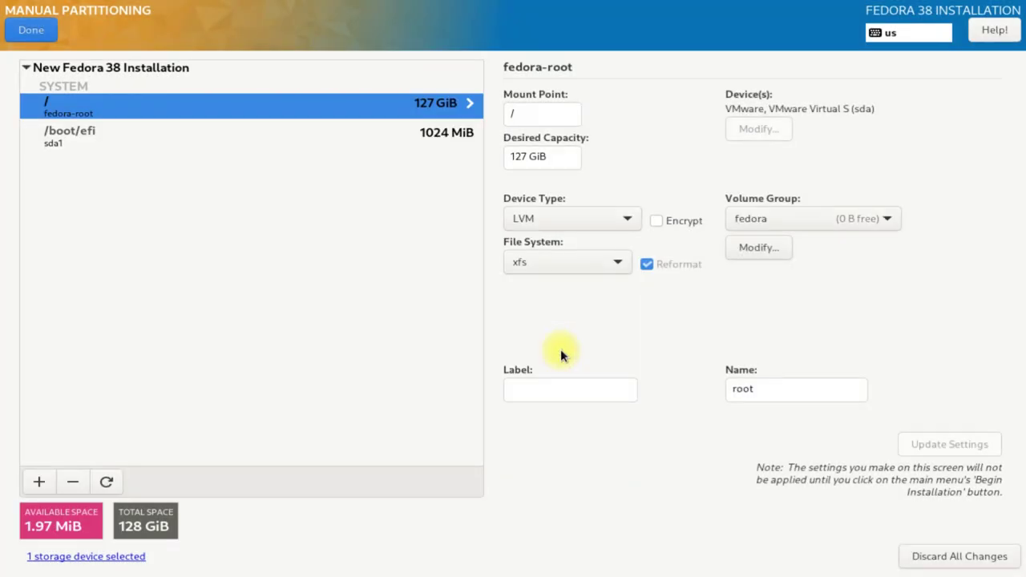
- Change the root device type to Btrfs and accept the partitioning changes
{"action": "left_click", "coordinate": [592, 224]}
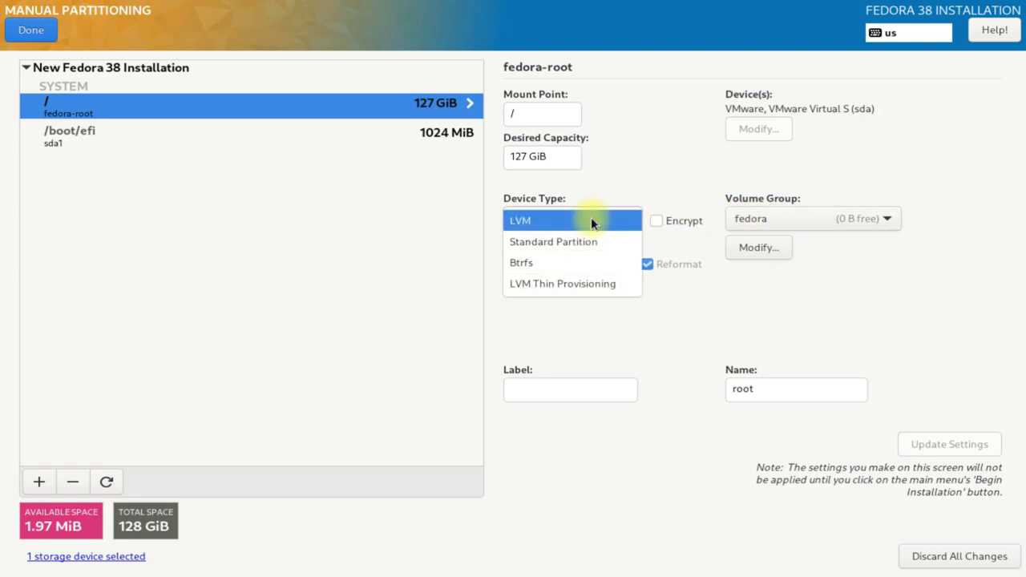
{"action": "left_click", "coordinate": [535, 262]}
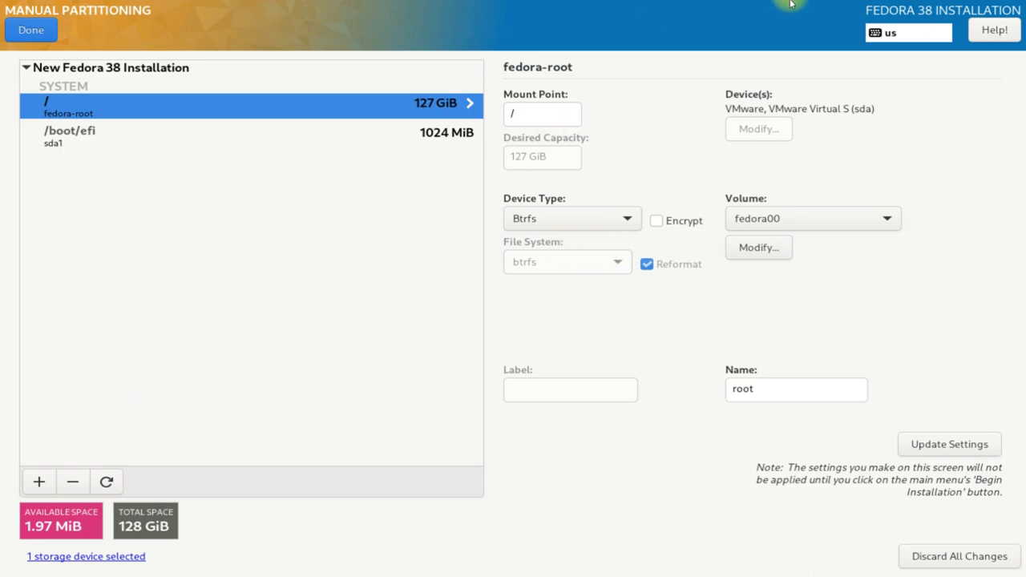
{"action": "left_click", "coordinate": [31, 29]}
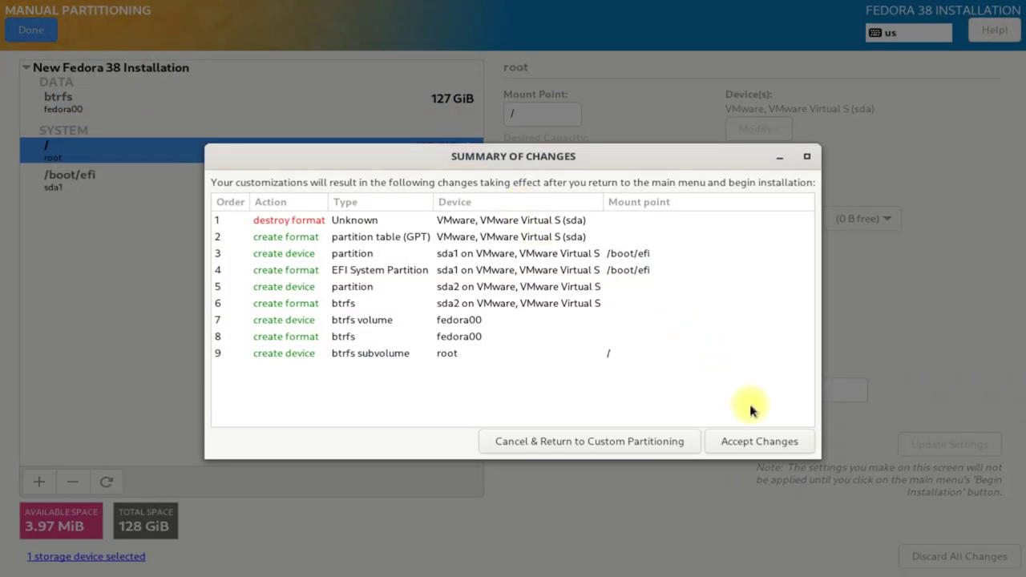
{"action": "left_click", "coordinate": [755, 443]}
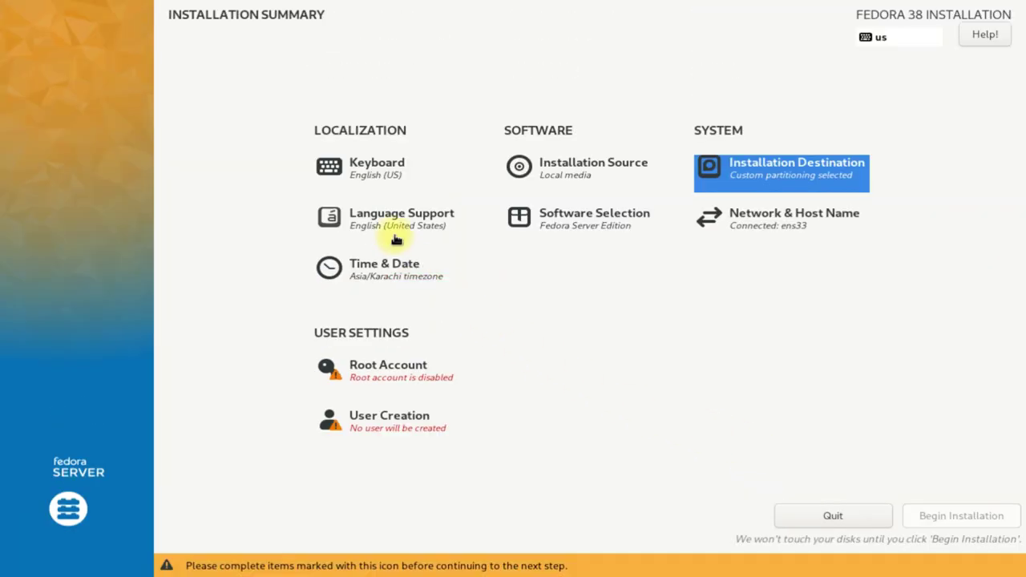
- Leave Fedora Server Edition as the base environment after trying Container Management and Custom OS
{"action": "left_click", "coordinate": [543, 214]}
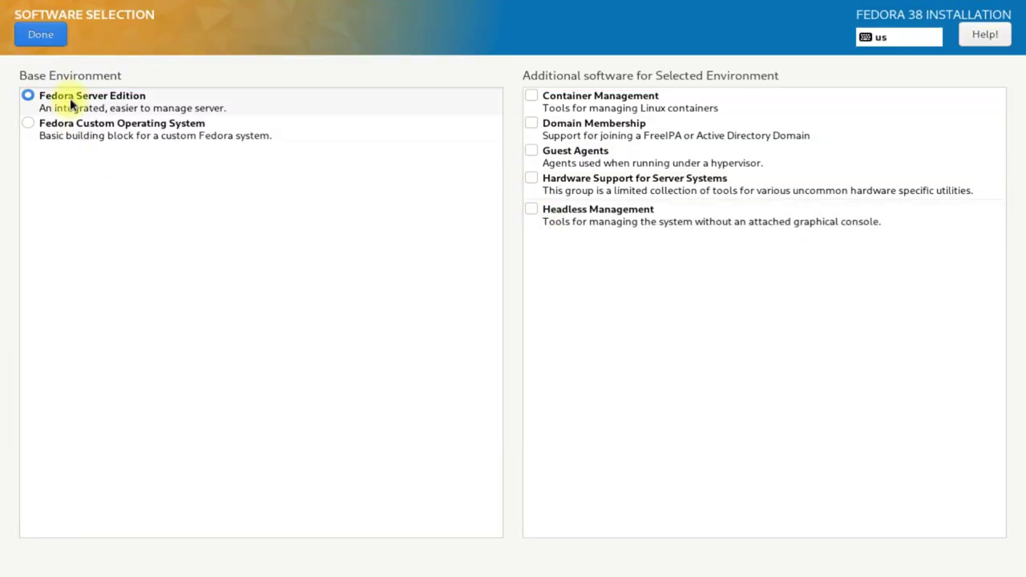
{"action": "left_click", "coordinate": [71, 102]}
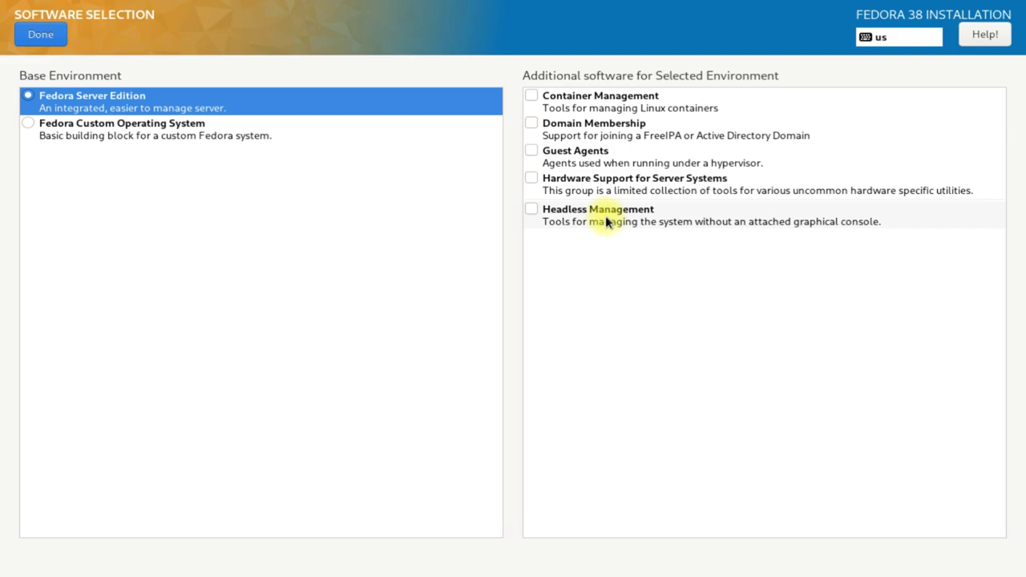
{"action": "left_click", "coordinate": [531, 94]}
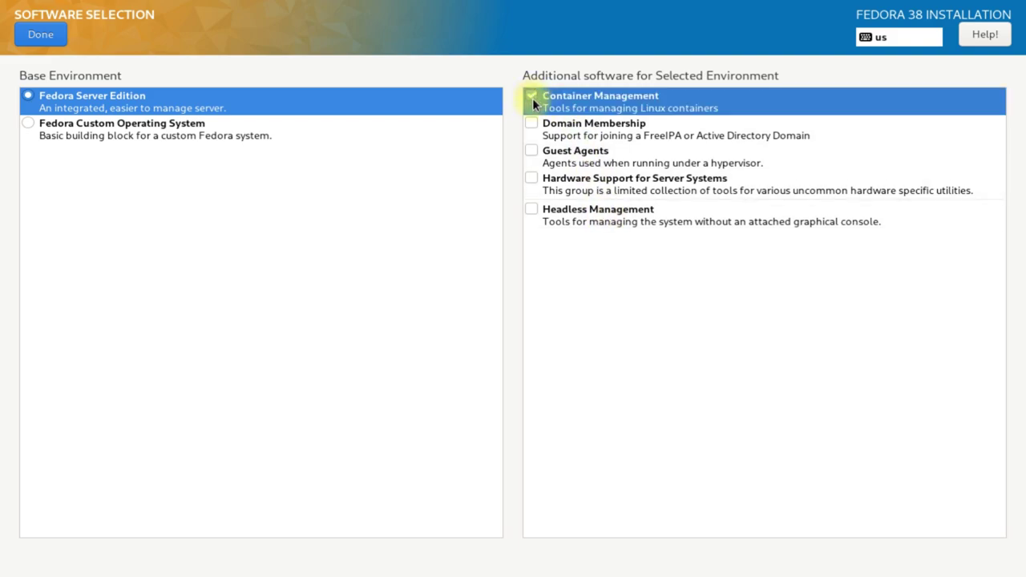
{"action": "left_click", "coordinate": [532, 98]}
{"action": "left_click", "coordinate": [191, 135]}
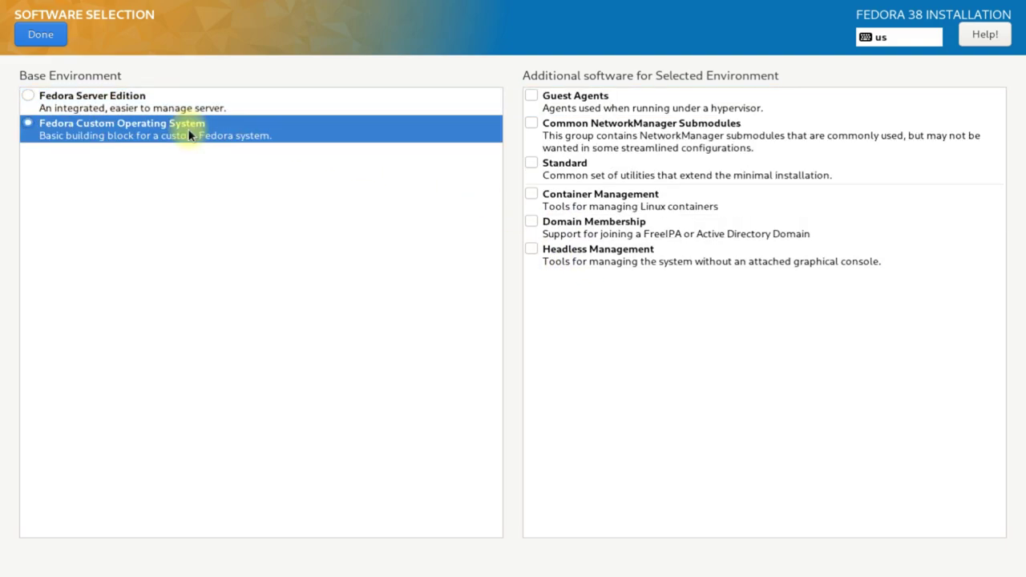
{"action": "left_click", "coordinate": [166, 99]}
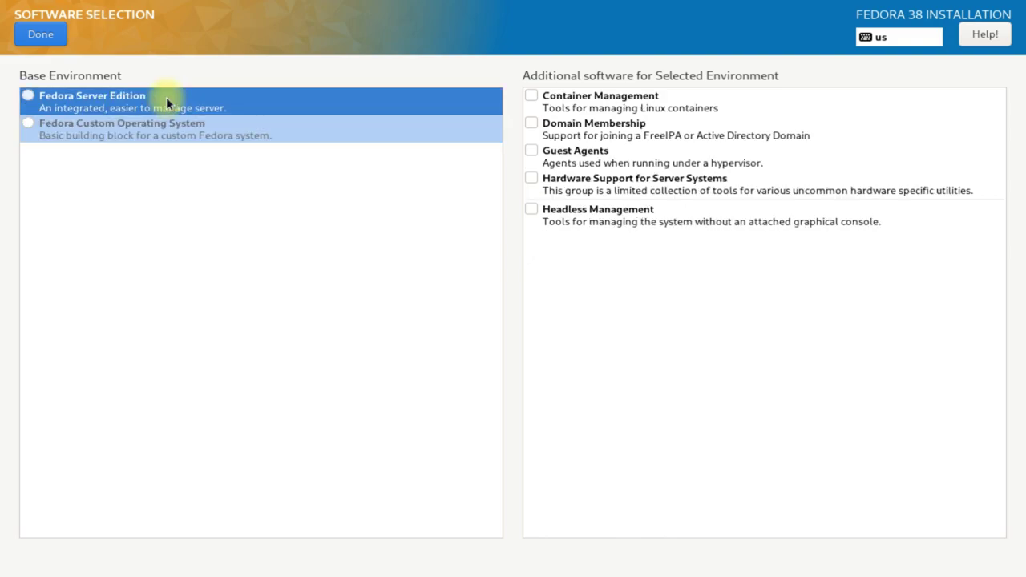
- Set the time zone to Americas/Yellowknife
{"action": "left_click", "coordinate": [37, 34]}
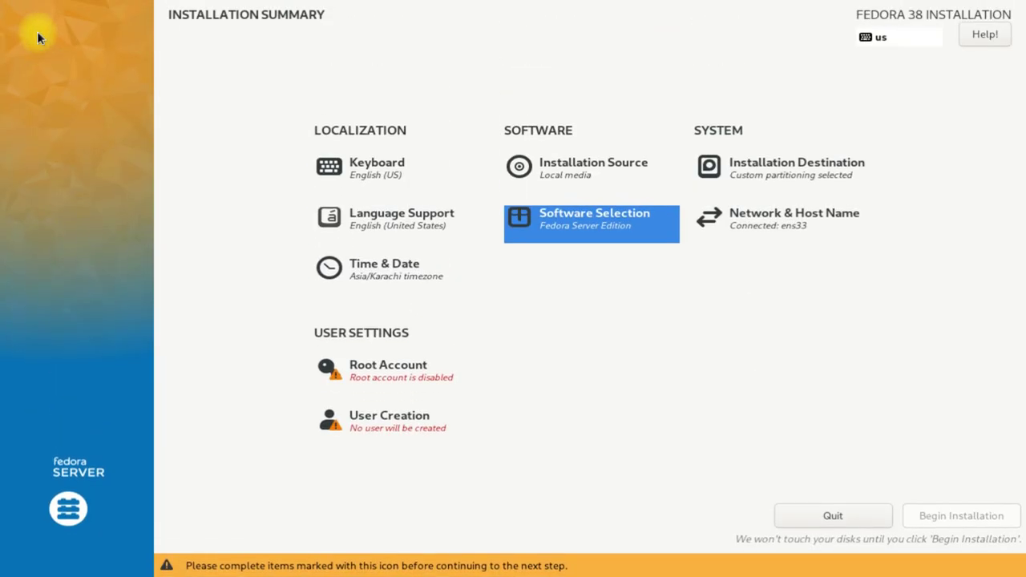
{"action": "left_click", "coordinate": [392, 273]}
{"action": "left_click", "coordinate": [151, 182]}
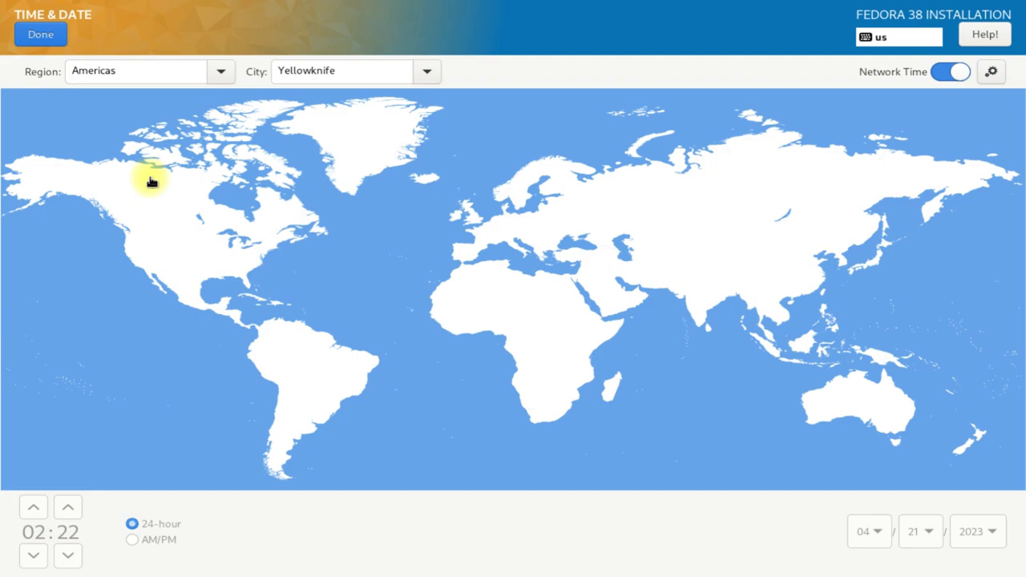
{"action": "left_click", "coordinate": [58, 39]}
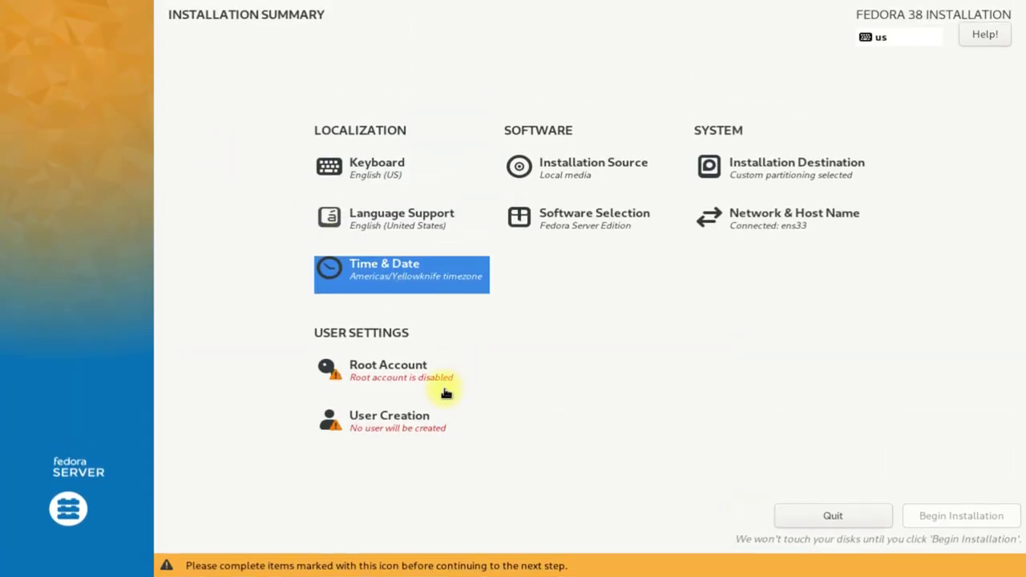
- Enable the root account and enter its password twice
{"action": "left_click", "coordinate": [444, 386]}
{"action": "left_click", "coordinate": [389, 206]}
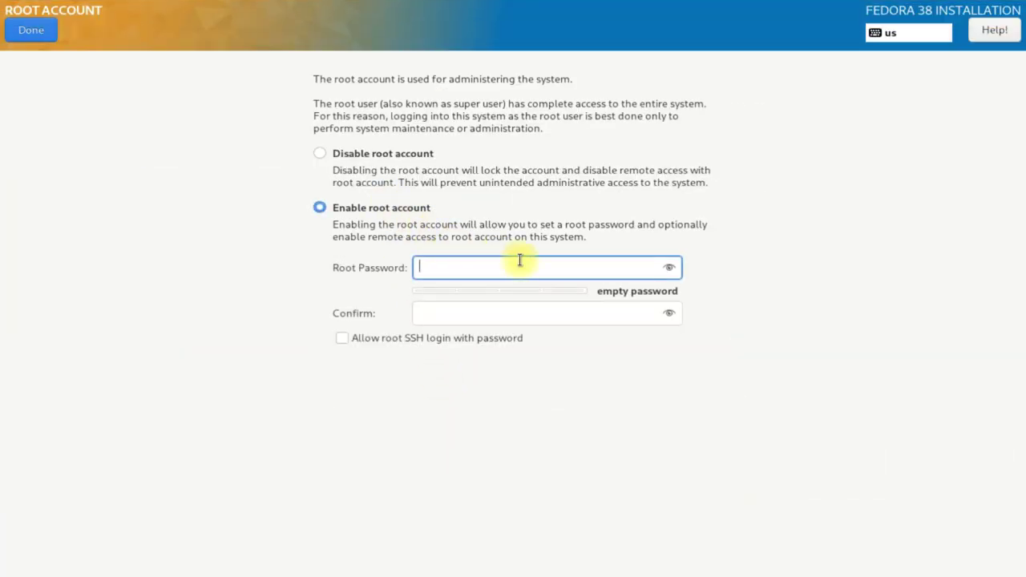
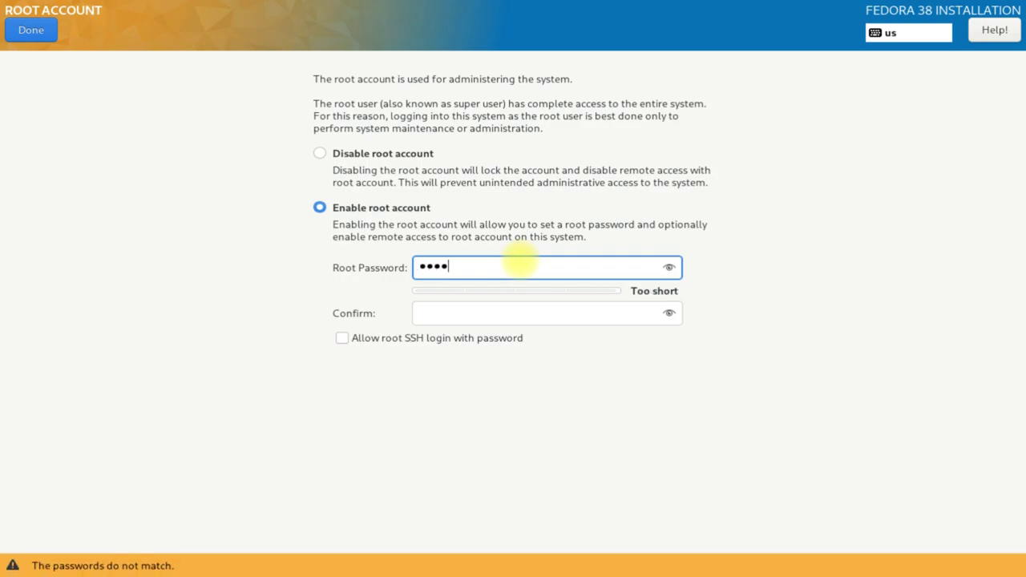
{"action": "key", "text": "Tab"}
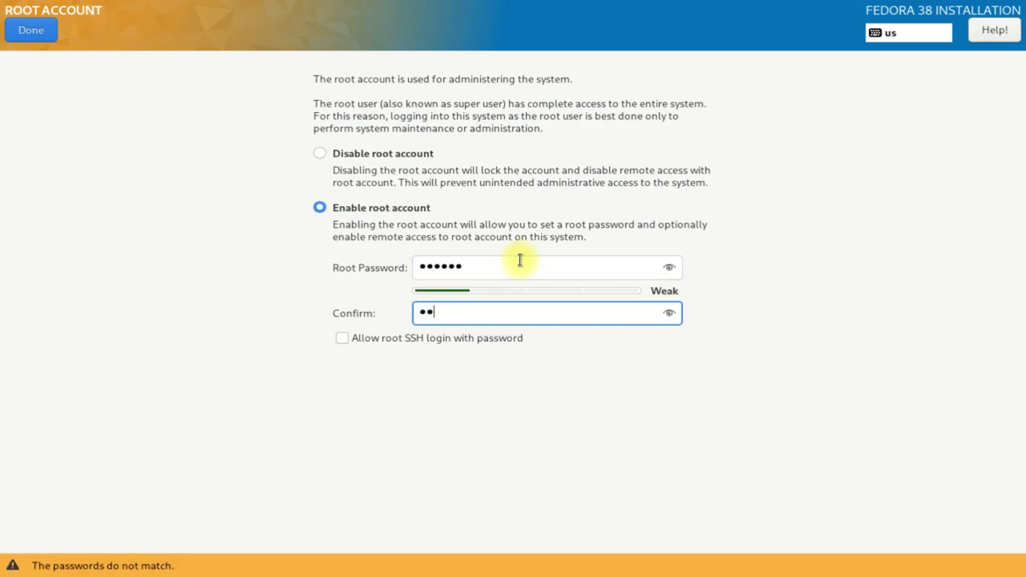
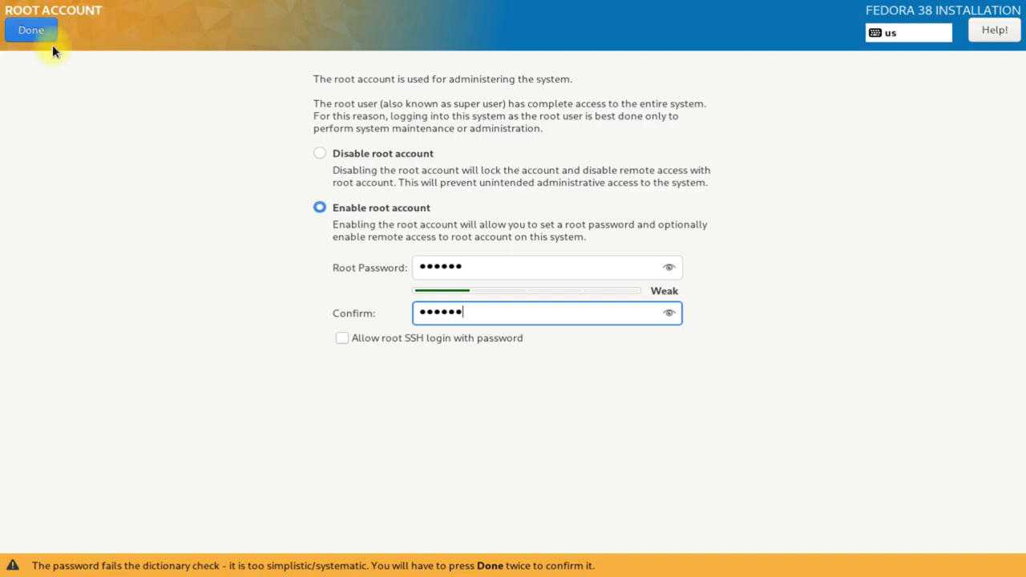
{"action": "left_click", "coordinate": [38, 24]}
- Accept the weak root password and create an admin user with a confirmed password
{"action": "left_click", "coordinate": [38, 24]}
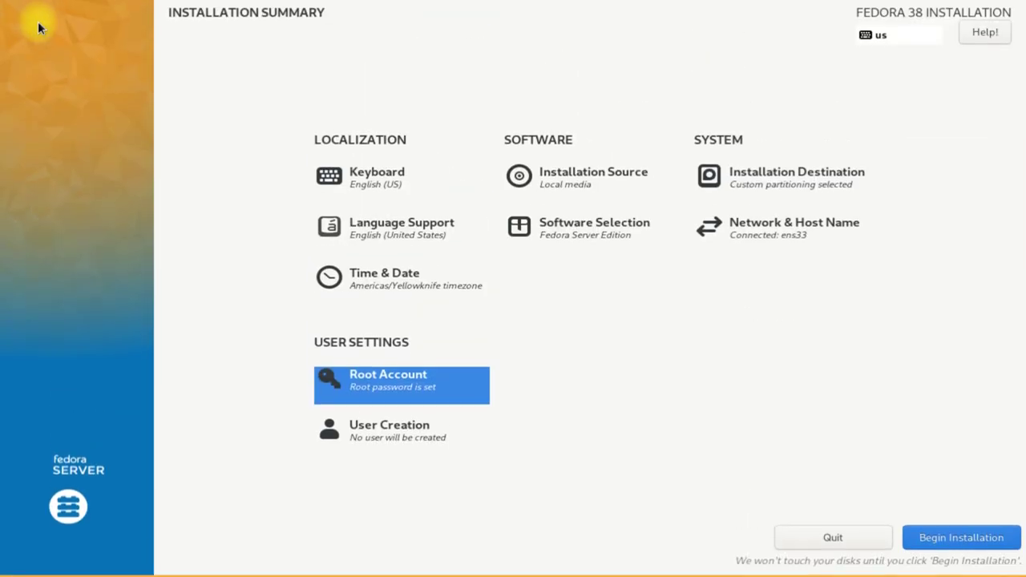
{"action": "left_click", "coordinate": [331, 447]}
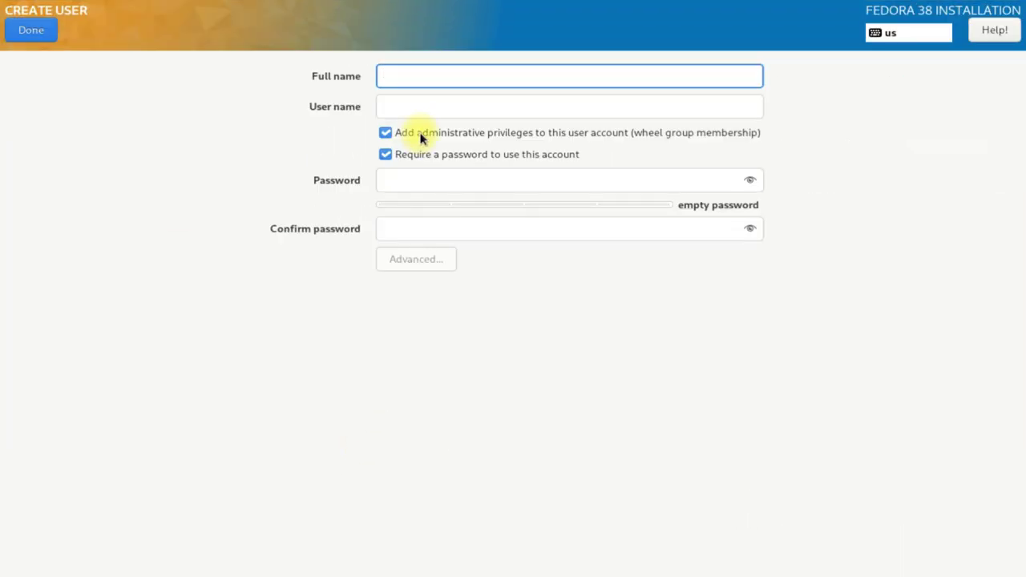
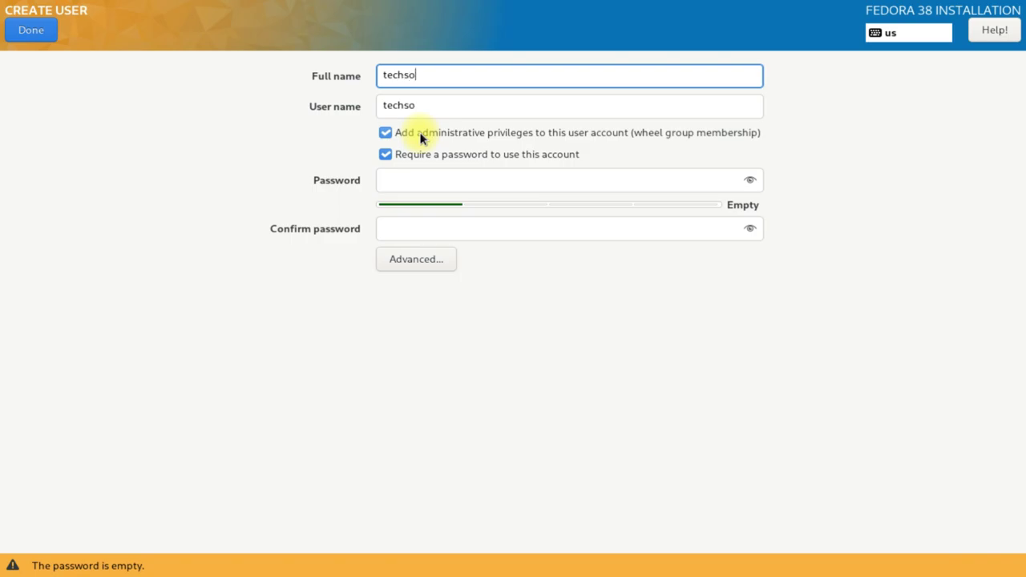
{"action": "key", "text": "Tab"}
{"action": "key", "text": "Tab"}
{"action": "key", "text": "Tab"}
{"action": "key", "text": "Tab"}
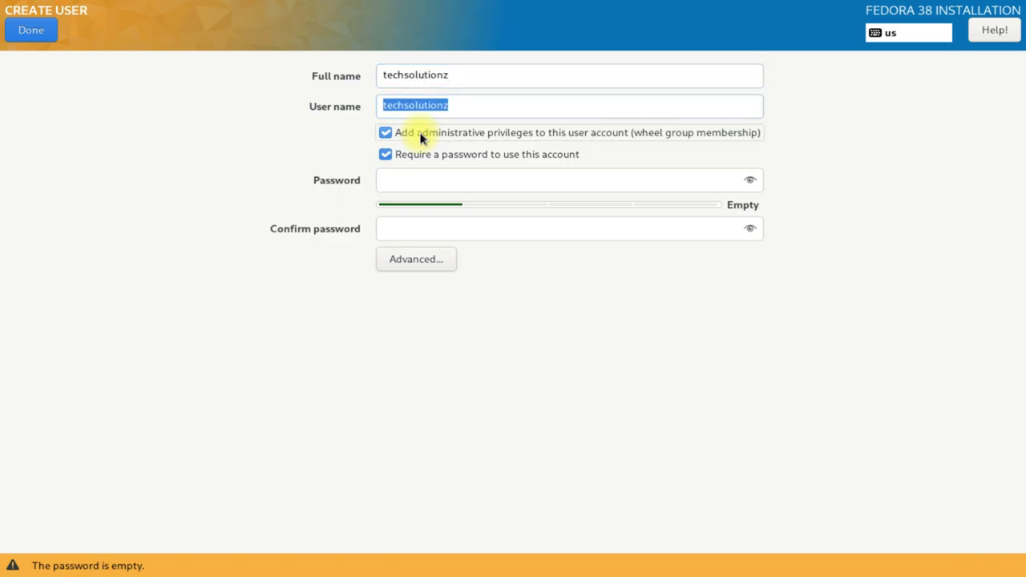
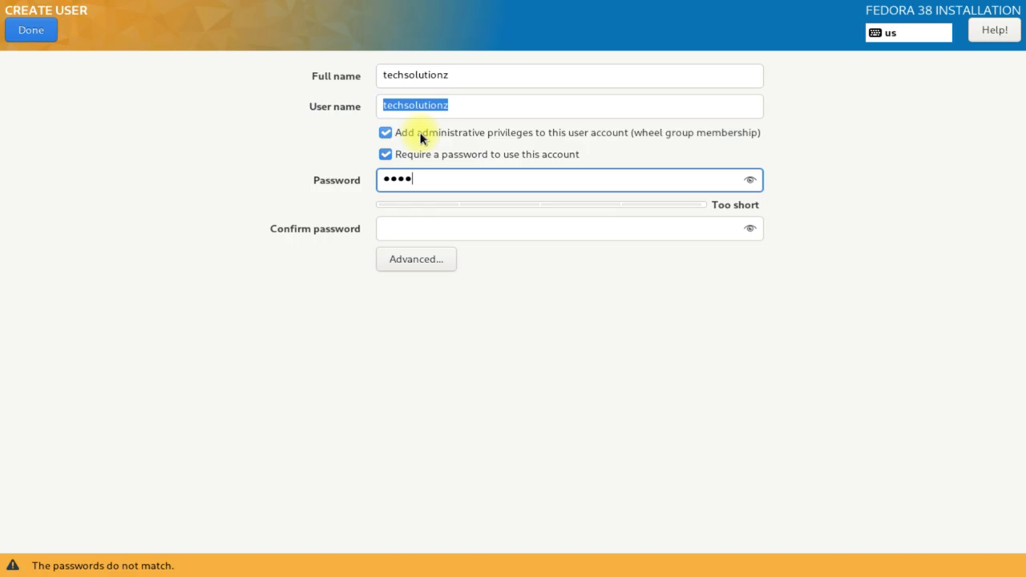
{"action": "key", "text": "Tab"}
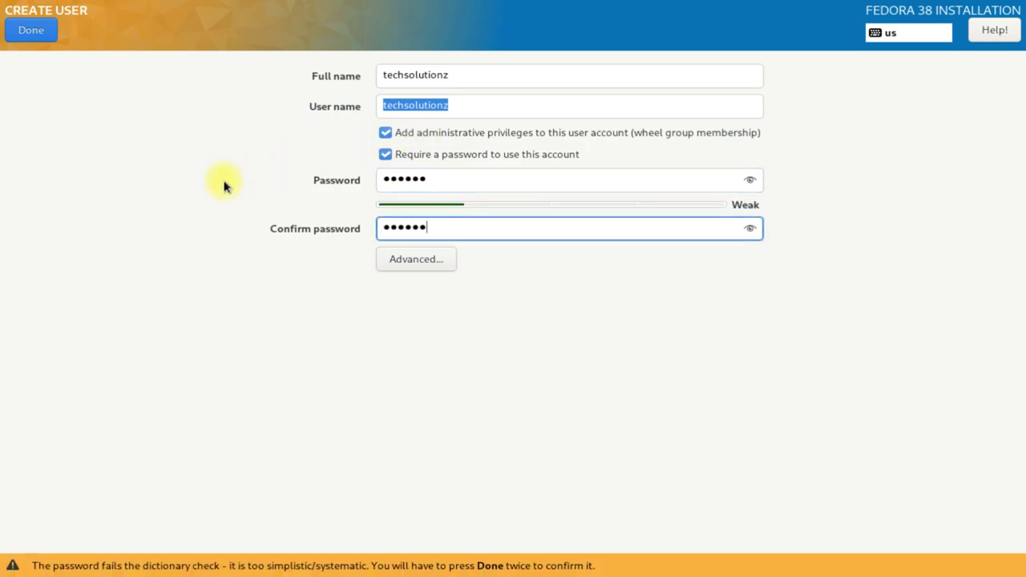
{"action": "left_click", "coordinate": [38, 31]}
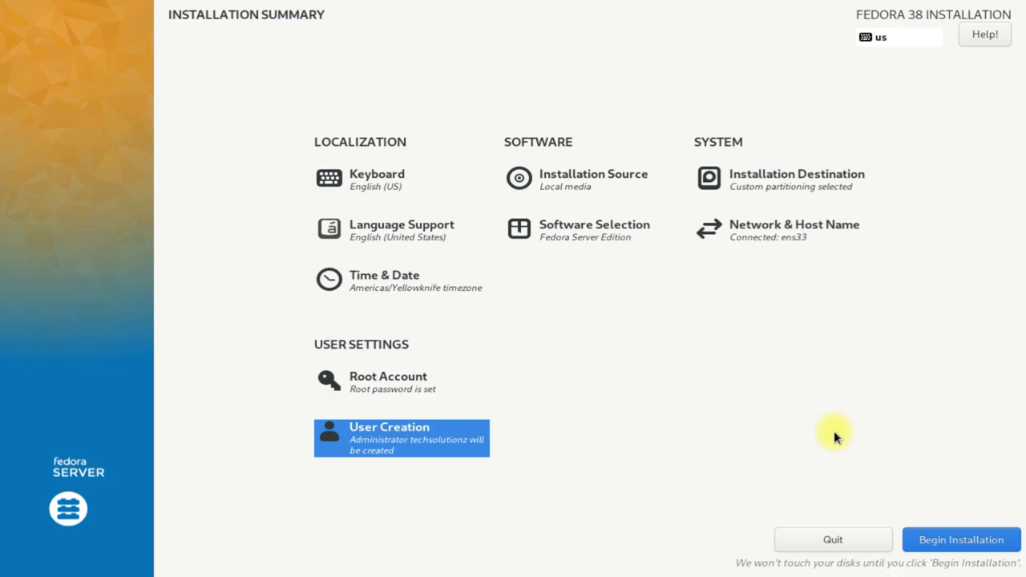
- Begin the installation and let it run until Fedora reports Complete
{"action": "left_click", "coordinate": [943, 539]}
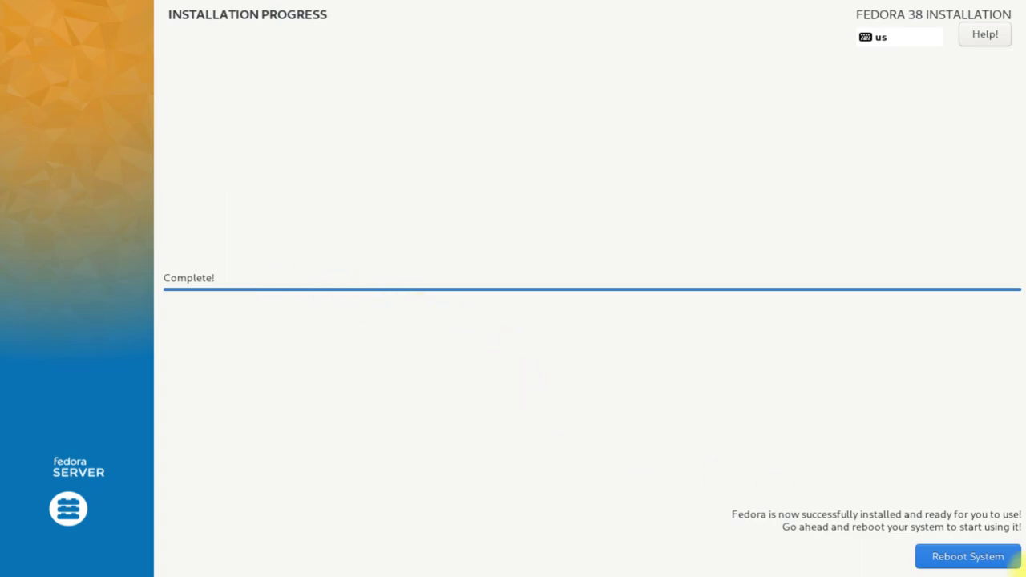
- Reboot into the installed Fedora Server and log in at tty1 as the admin user
{"action": "left_click", "coordinate": [992, 558]}
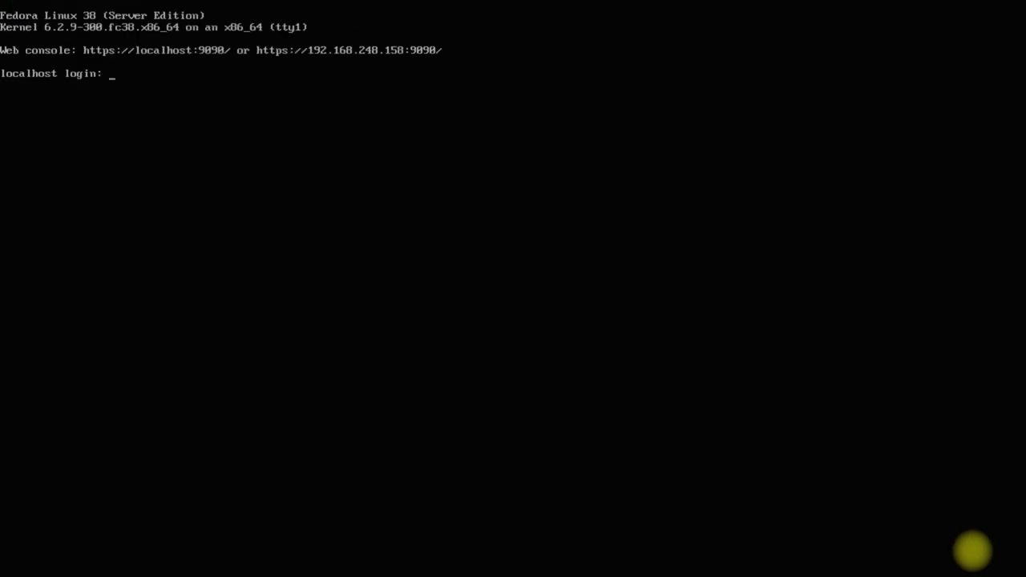
{"action": "type", "text": "techsolutionz"}
{"action": "key", "text": "Return"}
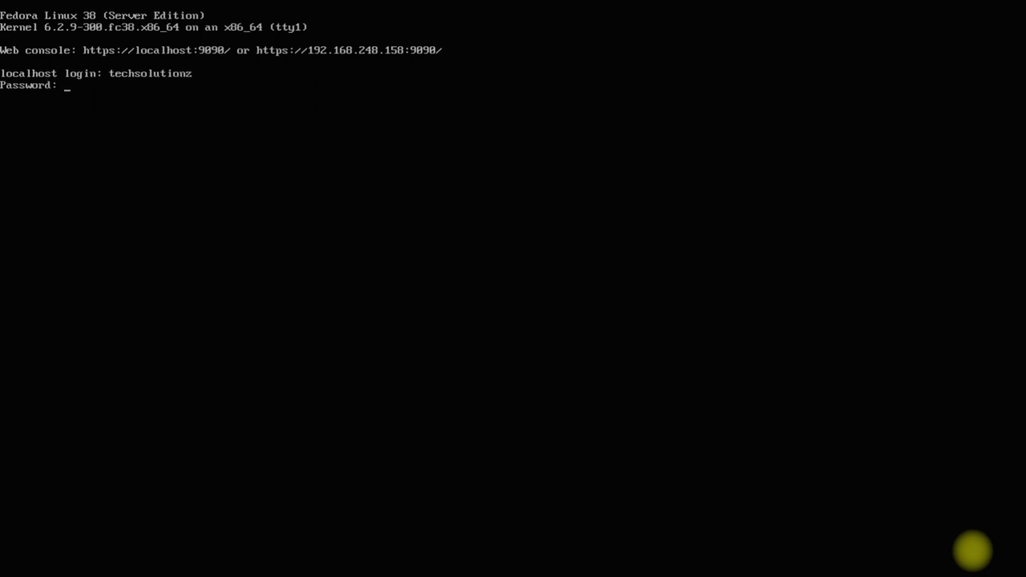
{"action": "key", "text": "Return"}
{"action": "type", "text": "ckear"}
{"action": "key", "text": "BackSpace"}
{"action": "key", "text": "BackSpace"}
{"action": "key", "text": "BackSpace"}
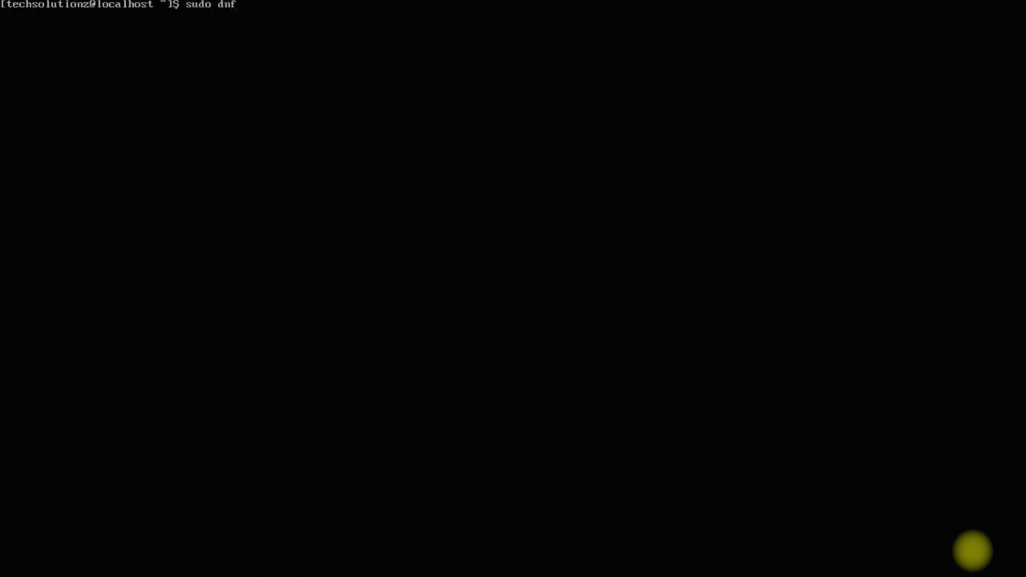
- Install neofetch with 'sudo dnf install neofetch', confirming the packages and GPG key, then clear
{"action": "type", "text": "install neofetch"}
{"action": "key", "text": "Return"}
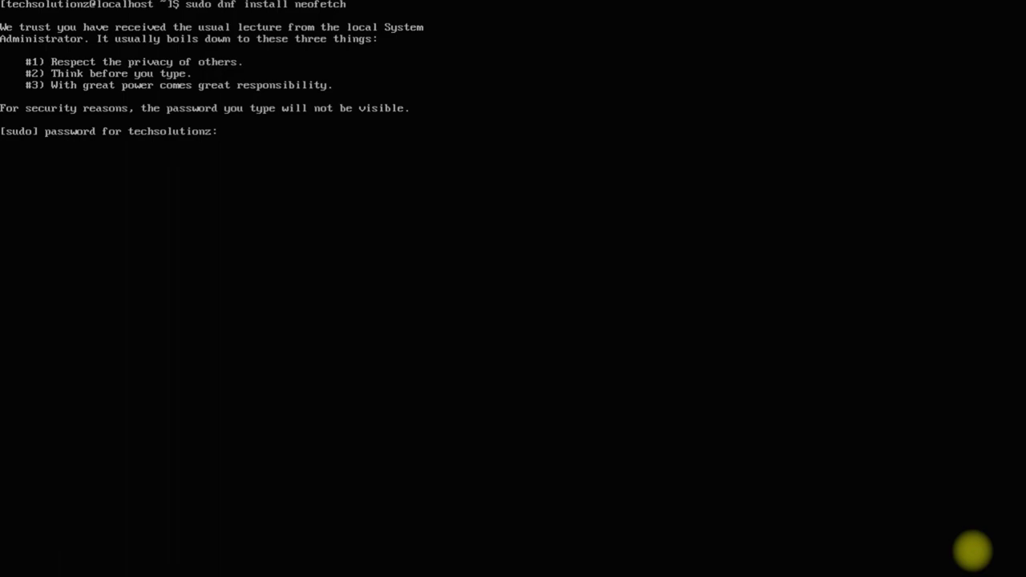
{"action": "key", "text": "Return"}
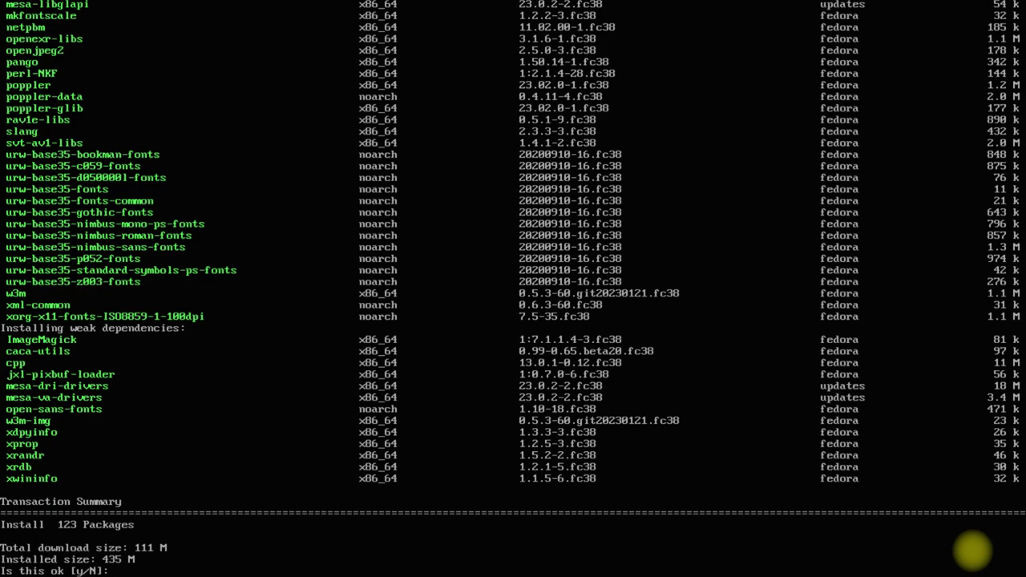
{"action": "type", "text": "Y"}
{"action": "key", "text": "Return"}
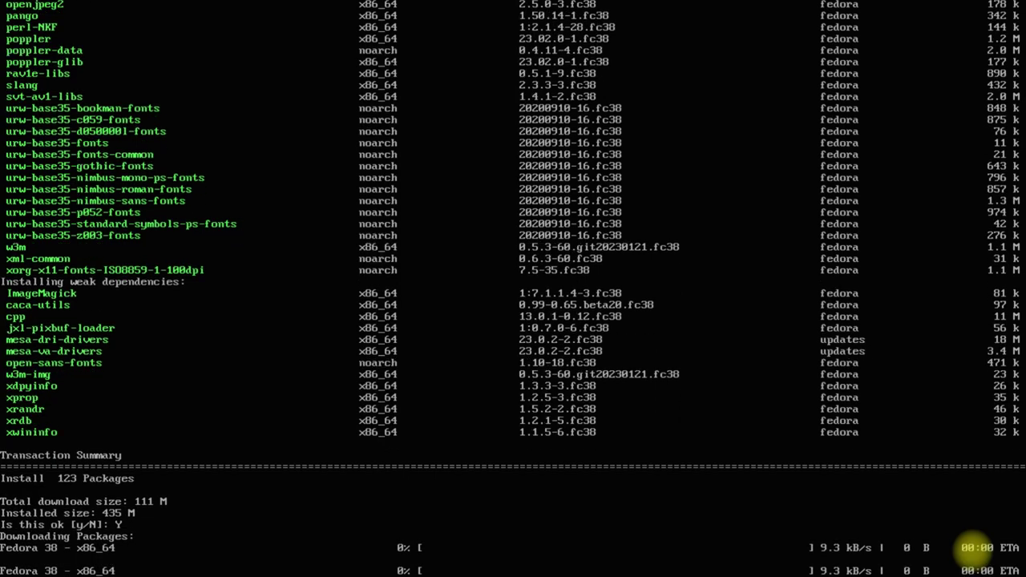
{"action": "type", "text": "Y"}
{"action": "key", "text": "Return"}
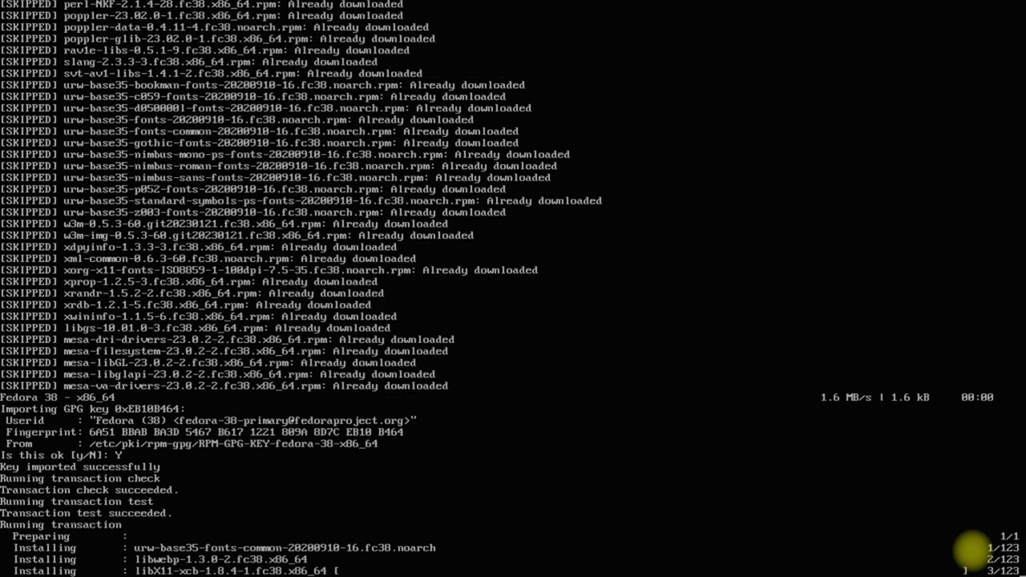
{"action": "type", "text": "clear"}
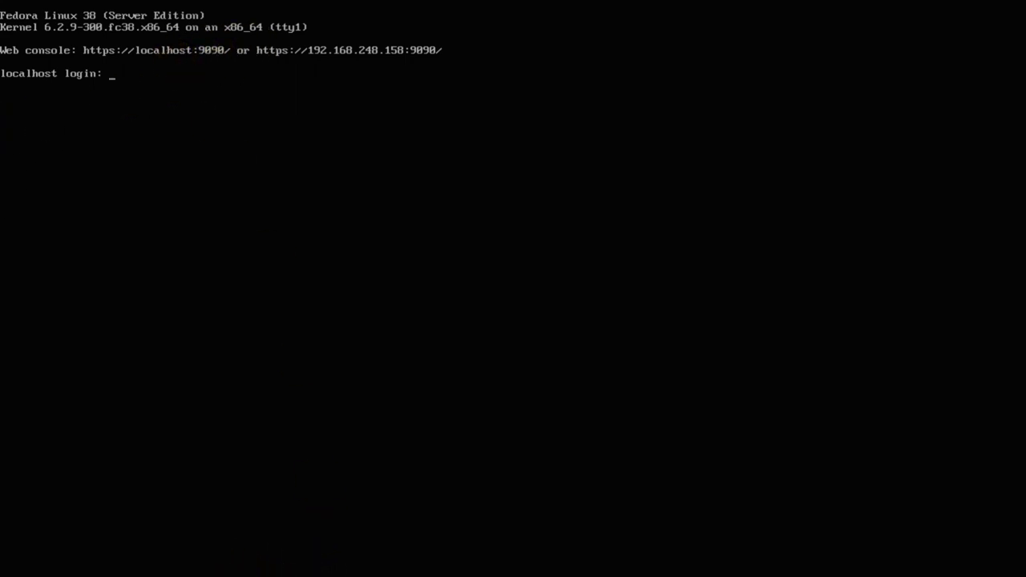
- In Opera, load 192.168.248.158:9090 and proceed past the certificate warning
{"action": "left_click", "coordinate": [257, 576]}
{"action": "left_click", "coordinate": [543, 93]}
{"action": "type", "text": "192."}
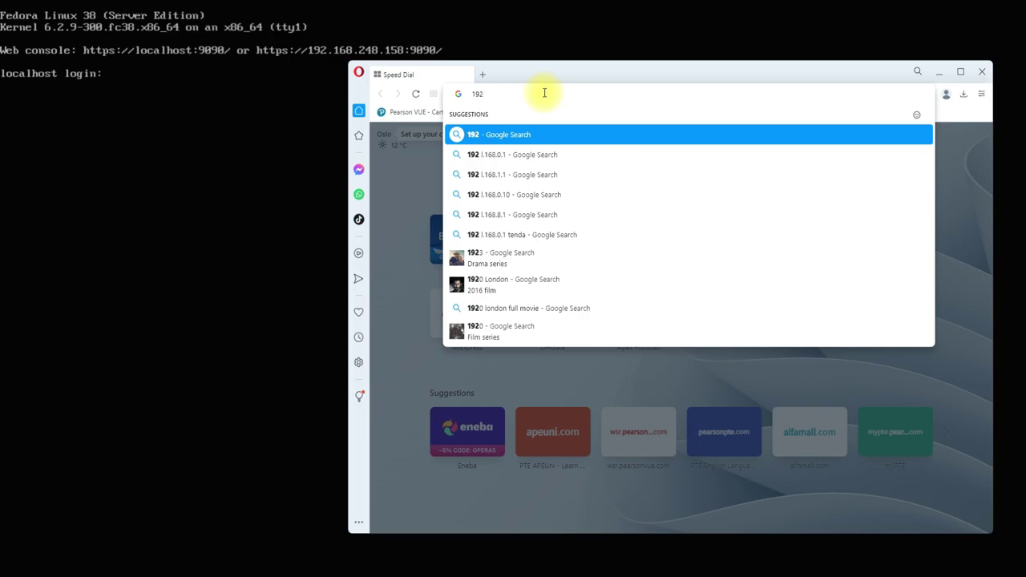
{"action": "type", "text": "168.2"}
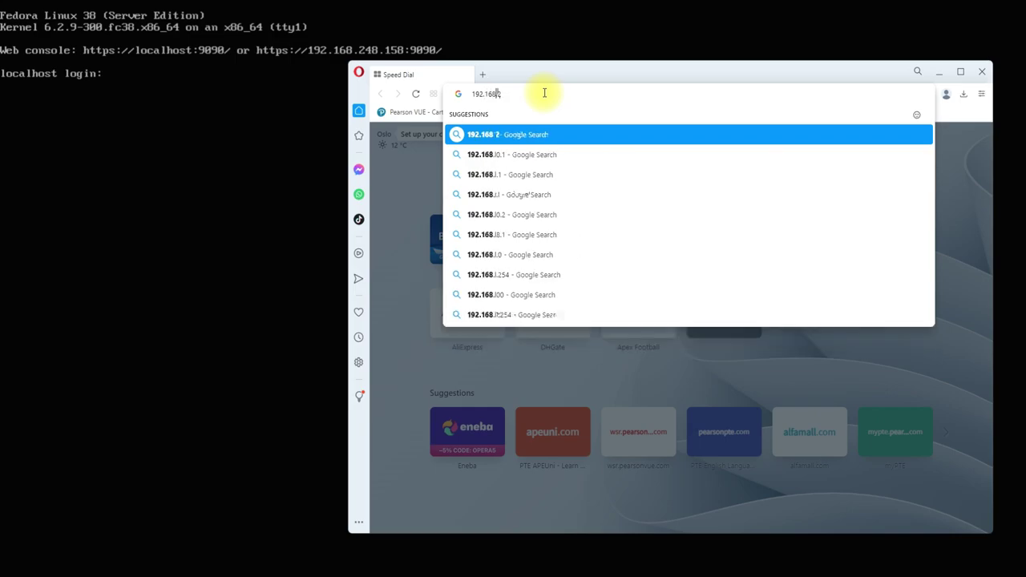
{"action": "type", "text": "48.15"}
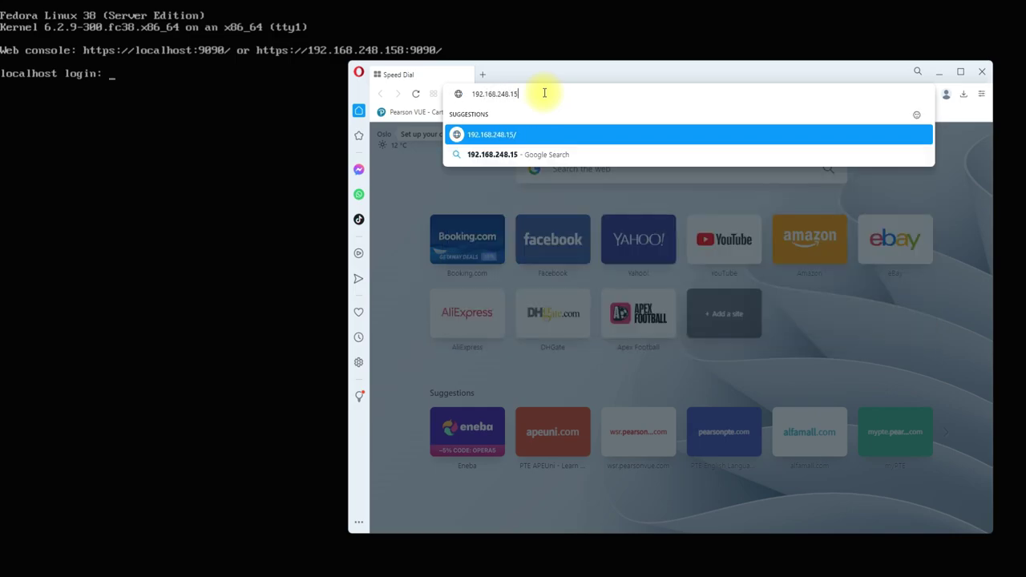
{"action": "type", "text": "8:9090"}
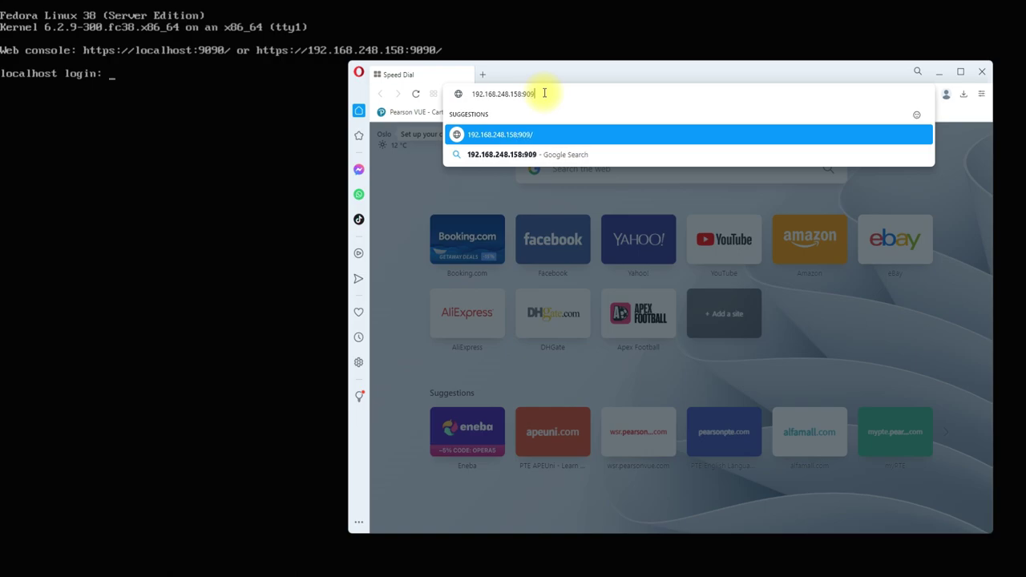
{"action": "key", "text": "Return"}
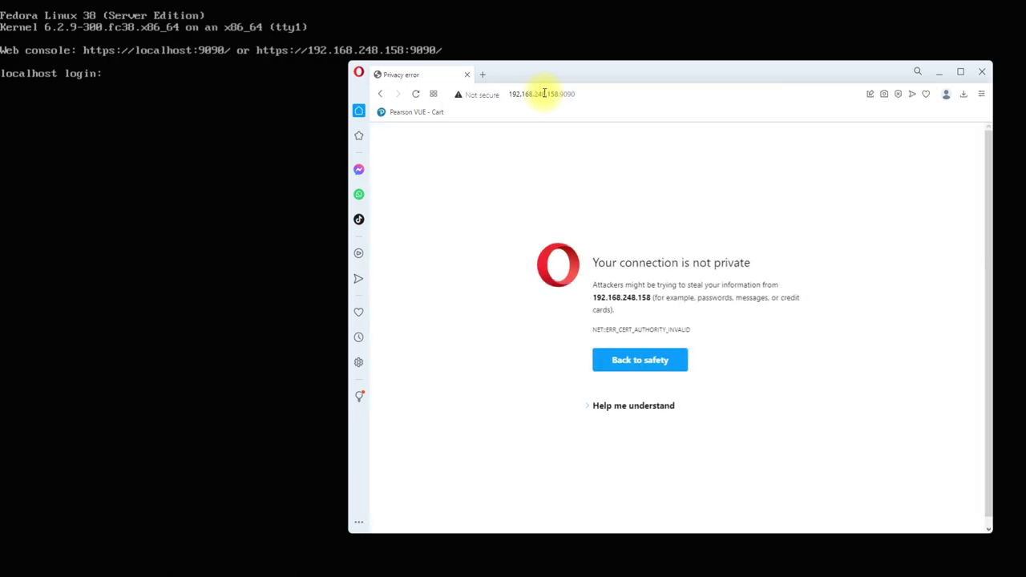
{"action": "left_click", "coordinate": [607, 409]}
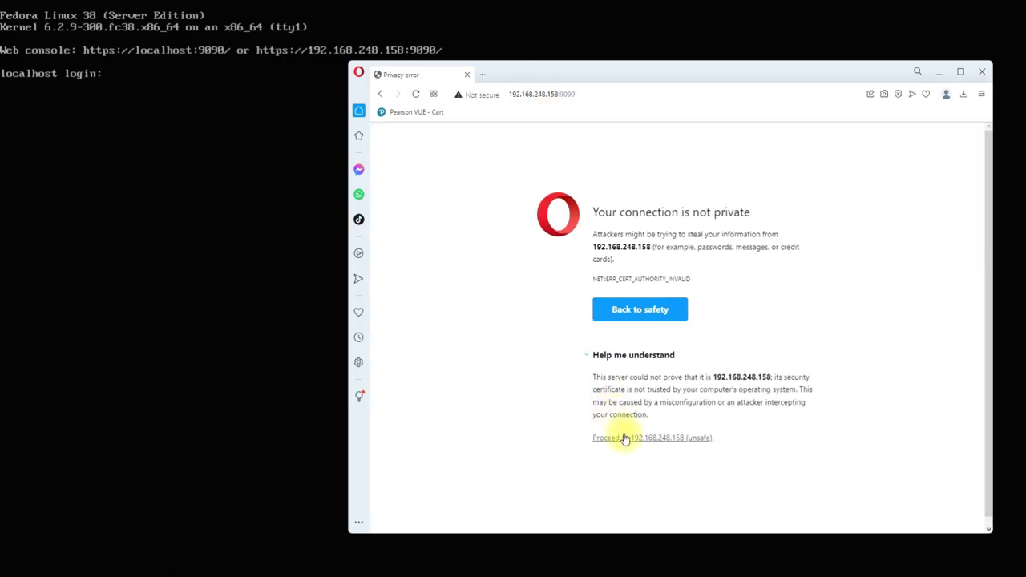
{"action": "left_click", "coordinate": [624, 435]}
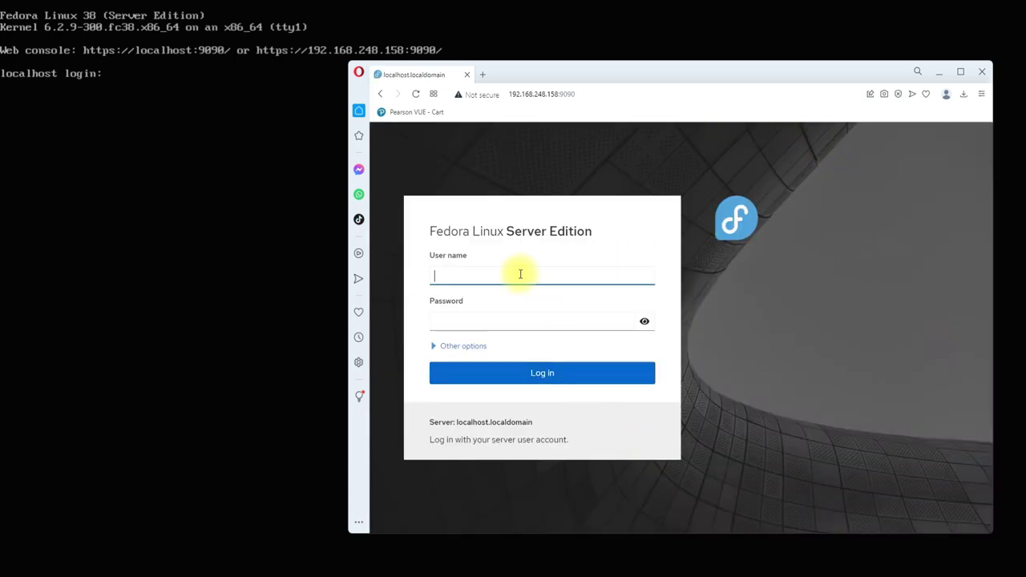
- Log into the Cockpit web console with the admin user name and password
{"action": "type", "text": "techsolutionz"}
{"action": "key", "text": "Tab"}
{"action": "type", "text": "••••••"}
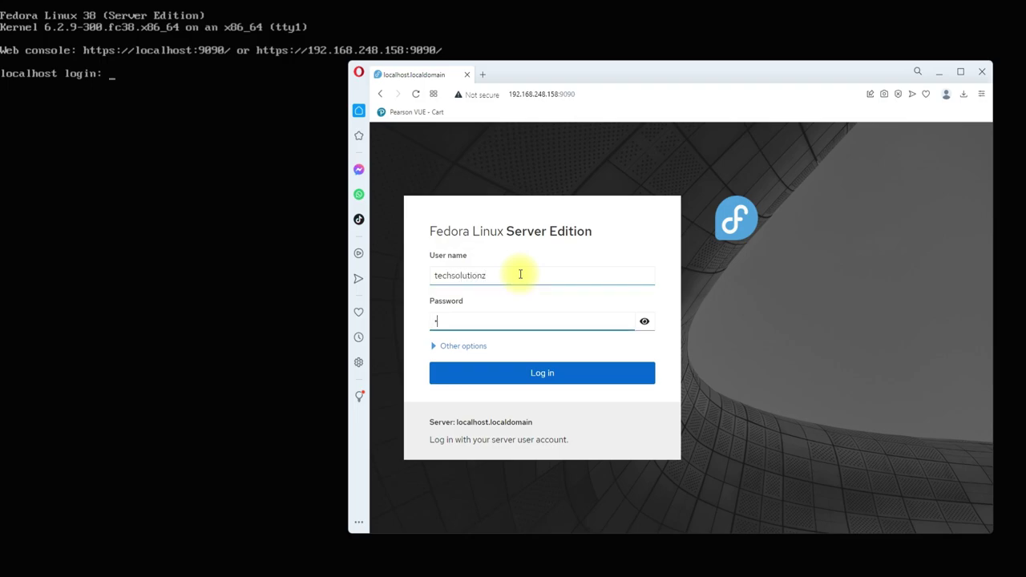
{"action": "left_click", "coordinate": [533, 374]}
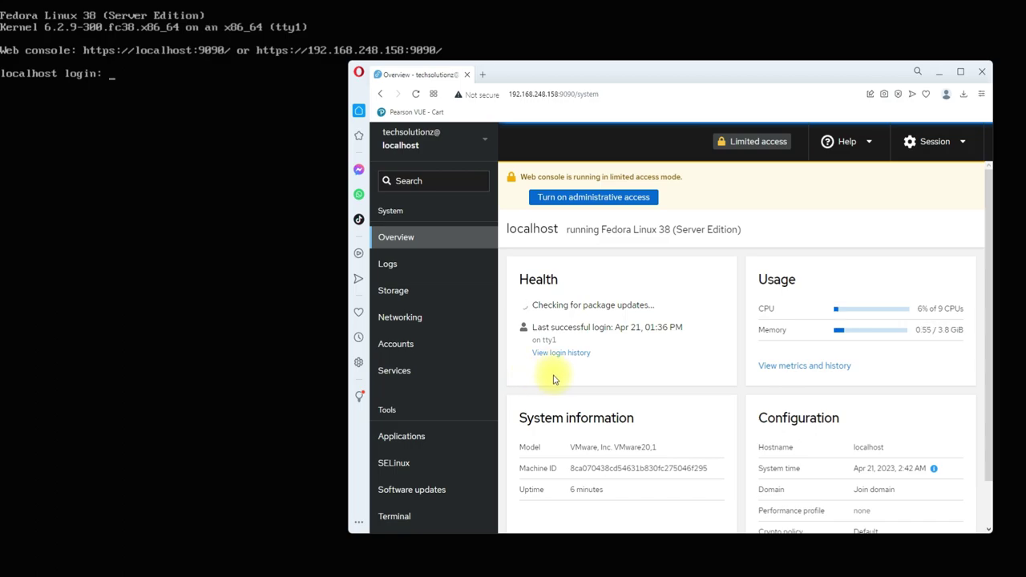
- View the Storage, SELinux and Software updates pages in Cockpit, ending on Services
{"action": "scroll", "coordinate": [948, 406], "scroll_direction": "down", "scroll_amount": 1}
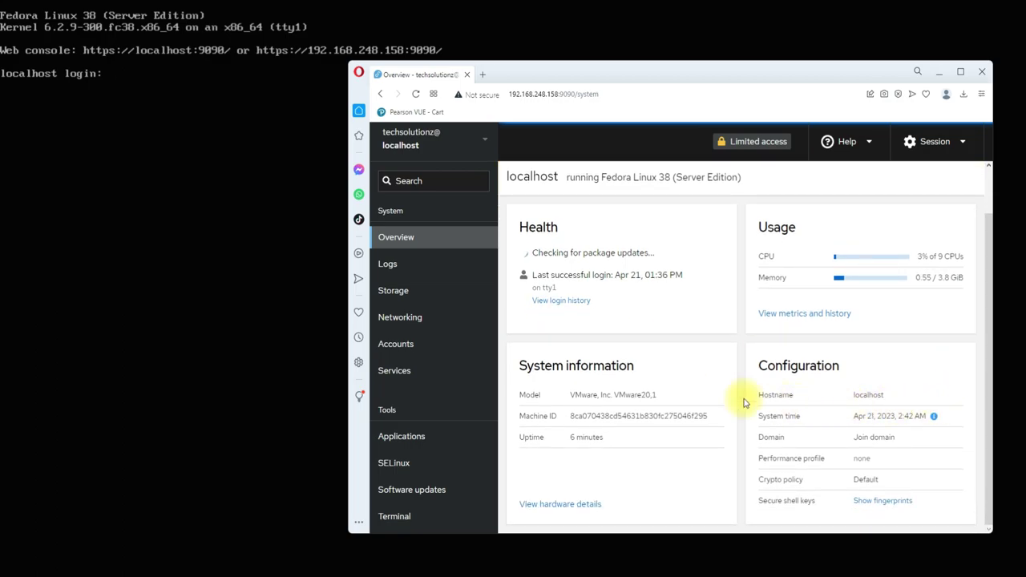
{"action": "left_click", "coordinate": [390, 296]}
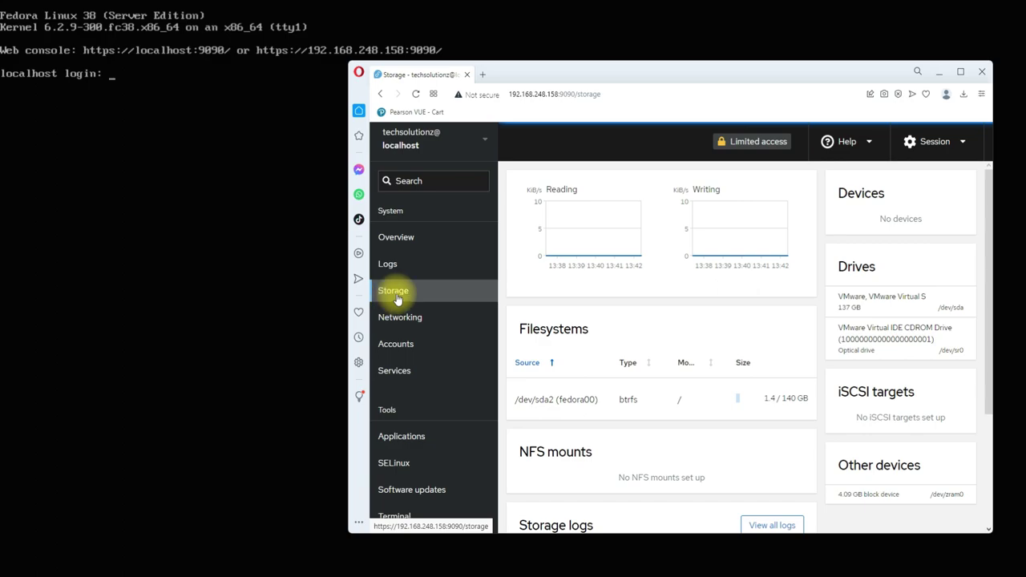
{"action": "scroll", "coordinate": [721, 385], "scroll_direction": "down", "scroll_amount": 3}
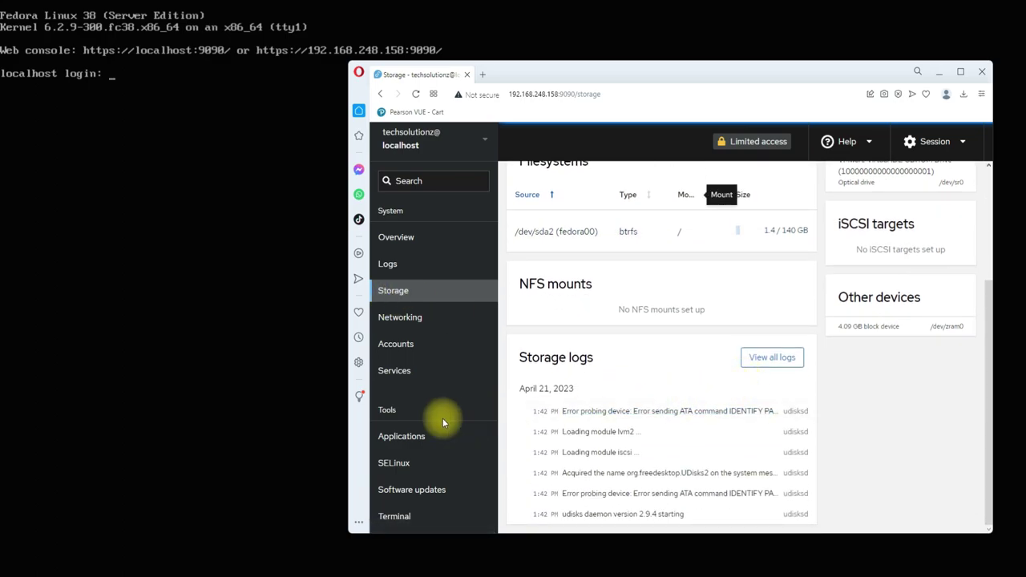
{"action": "left_click", "coordinate": [400, 466]}
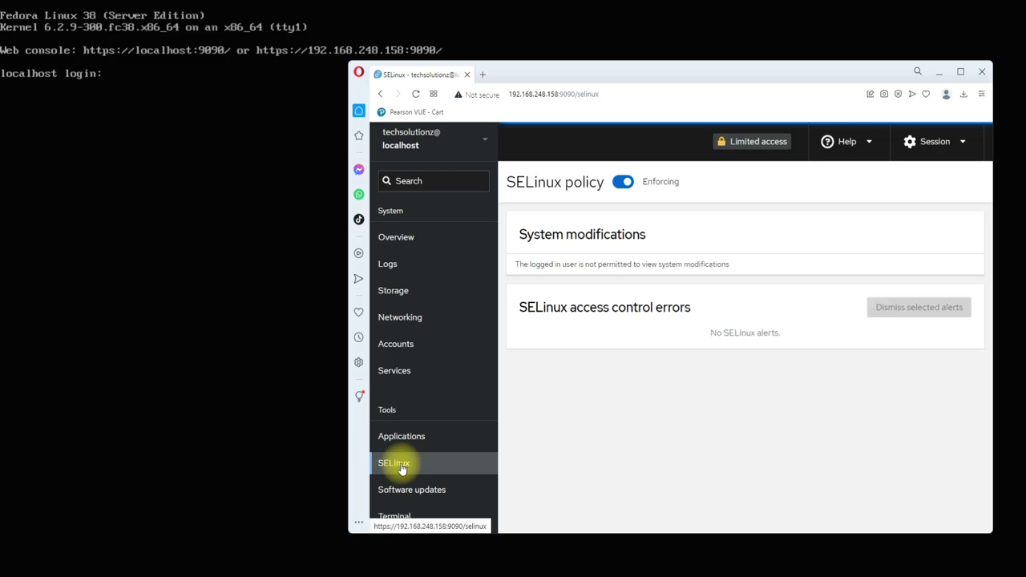
{"action": "left_click", "coordinate": [440, 491]}
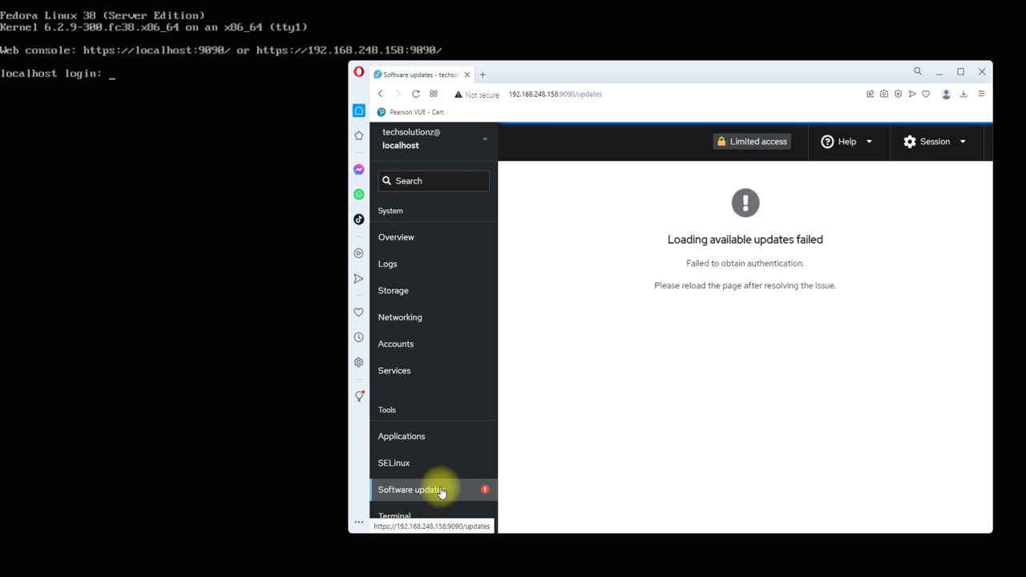
{"action": "left_click", "coordinate": [439, 377]}
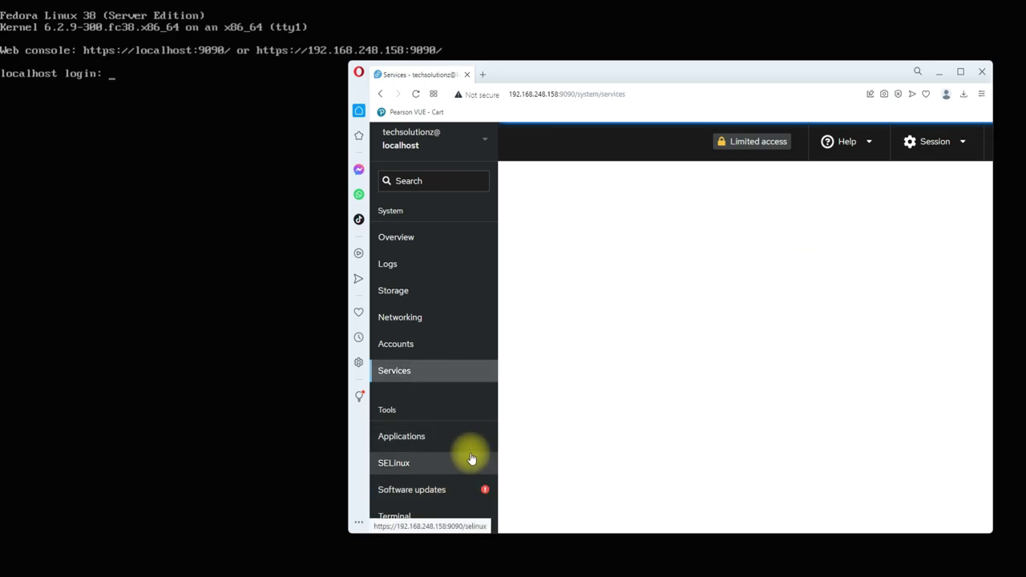